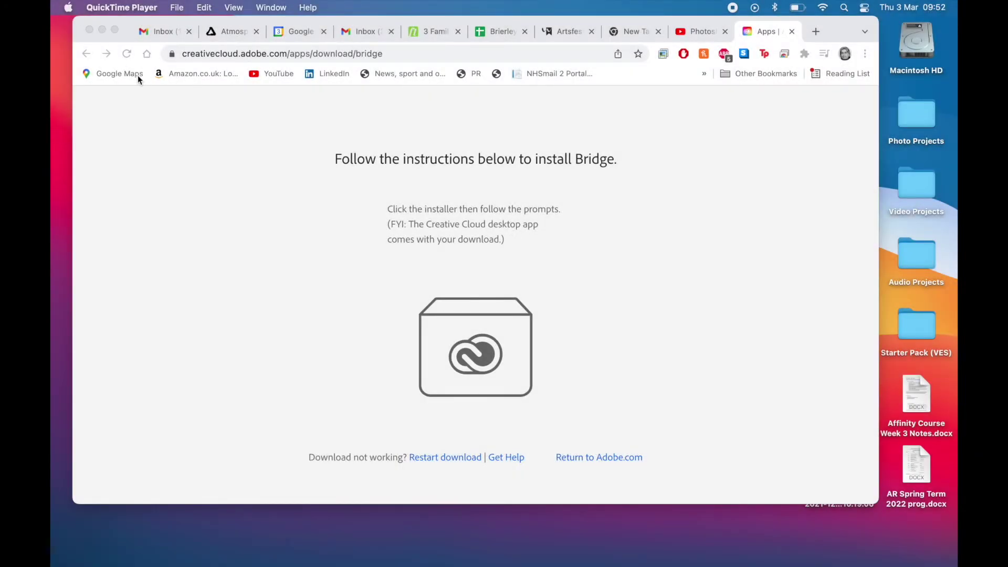
Return to the Adobe UK home page, check the account and Creativity & Design menus, and open site search
click(87, 55)
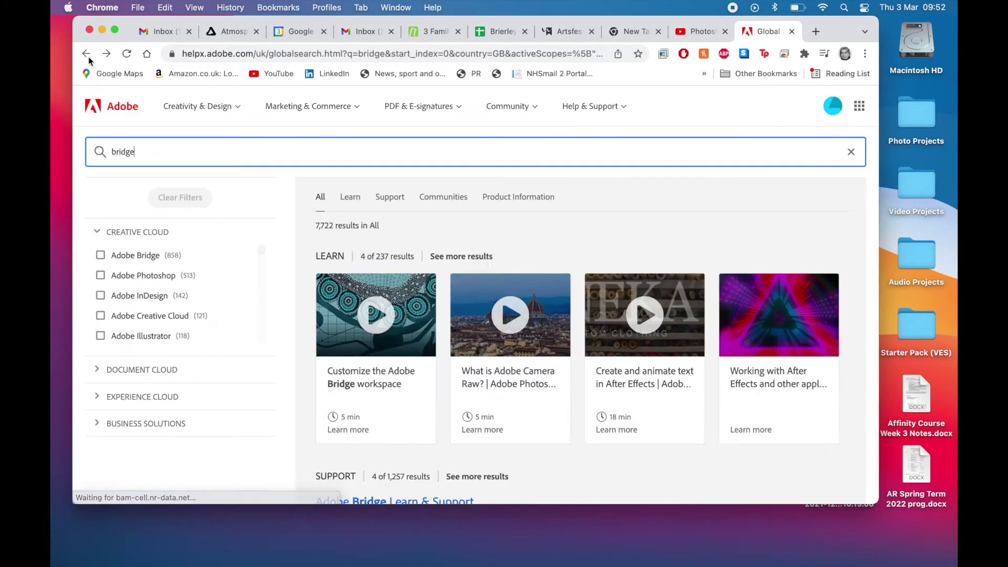
click(113, 107)
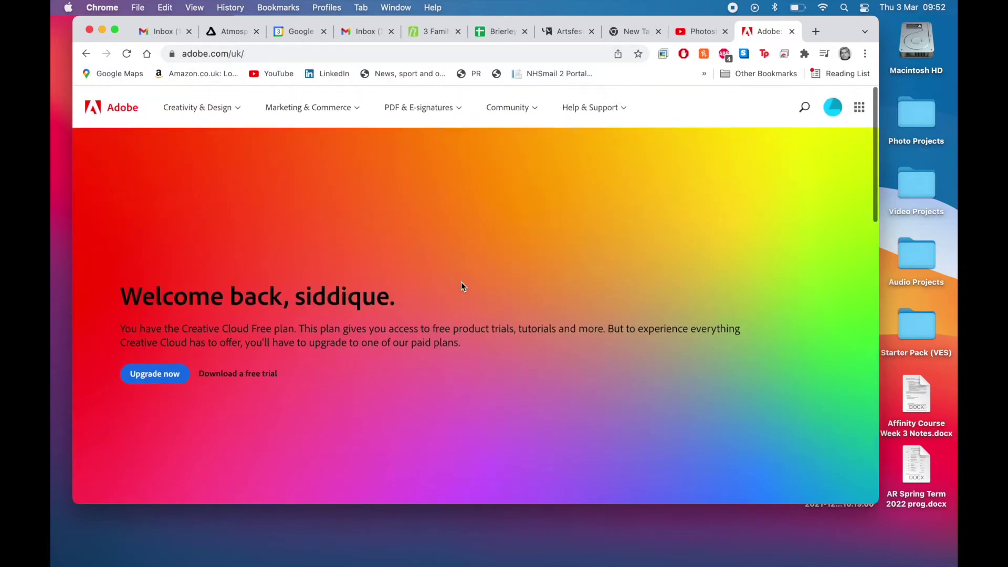
click(833, 107)
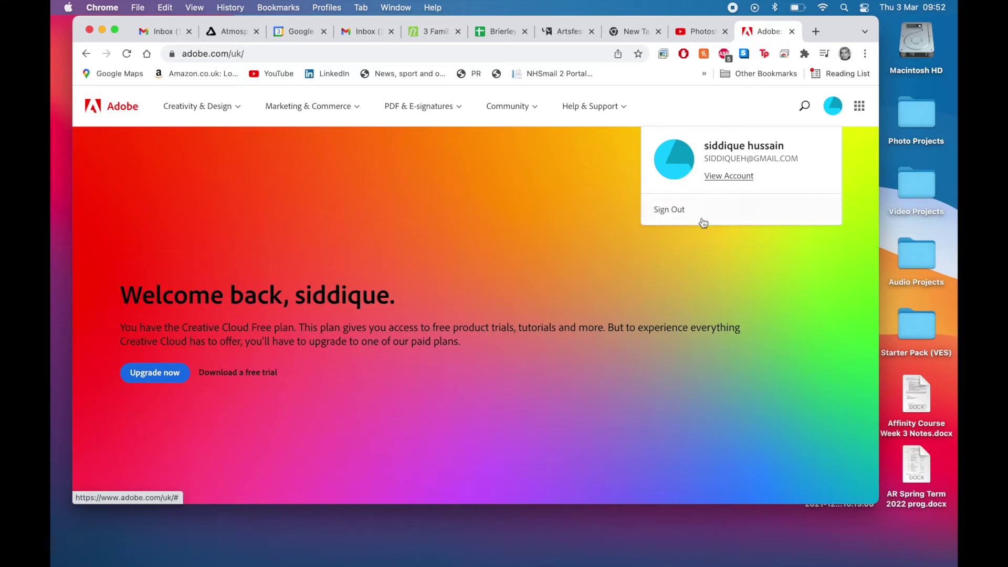
click(739, 261)
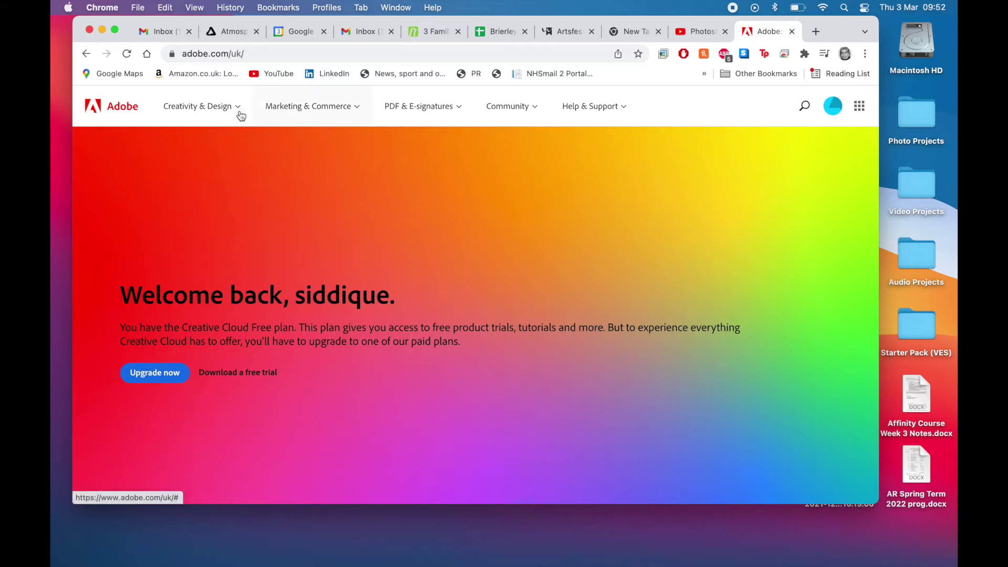
click(200, 104)
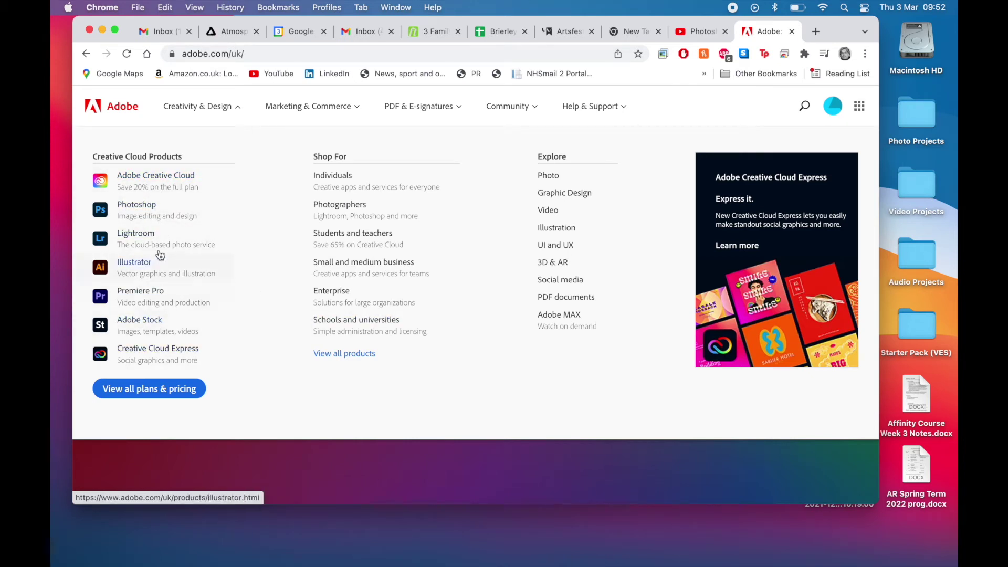
click(804, 108)
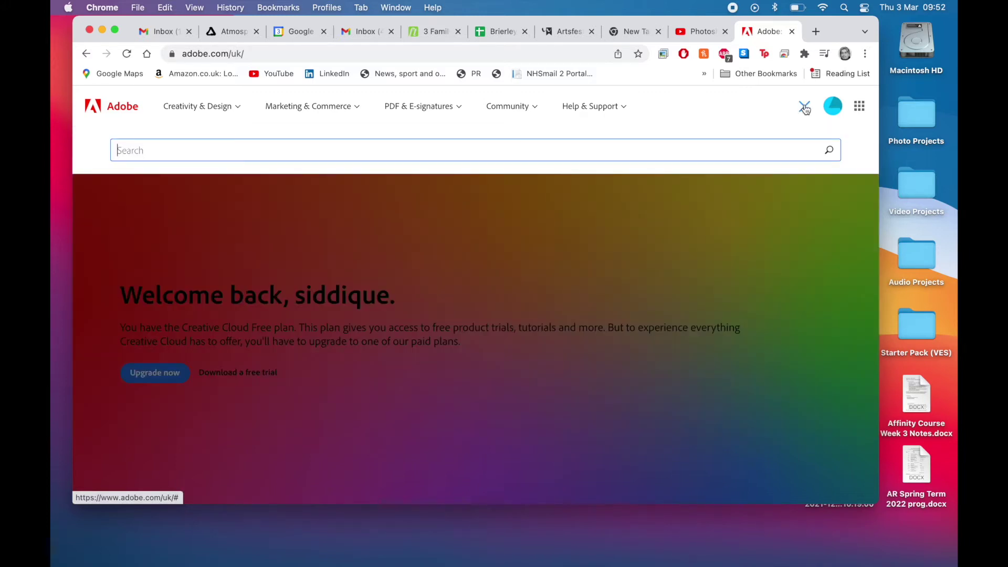
Search the Adobe site for 'bridge' and start the Adobe Bridge download from its result card
text(brid)
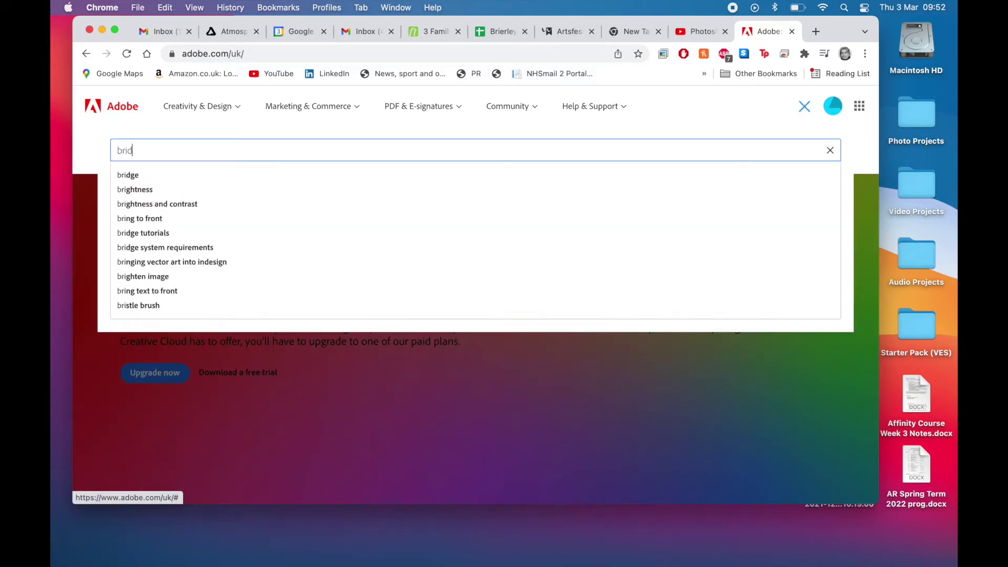
text(ge)
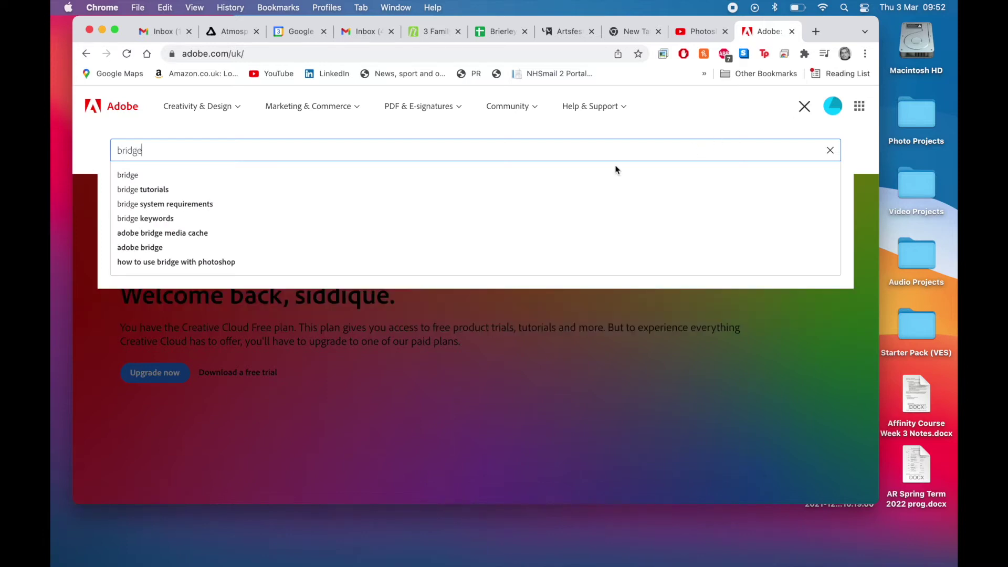
click(160, 179)
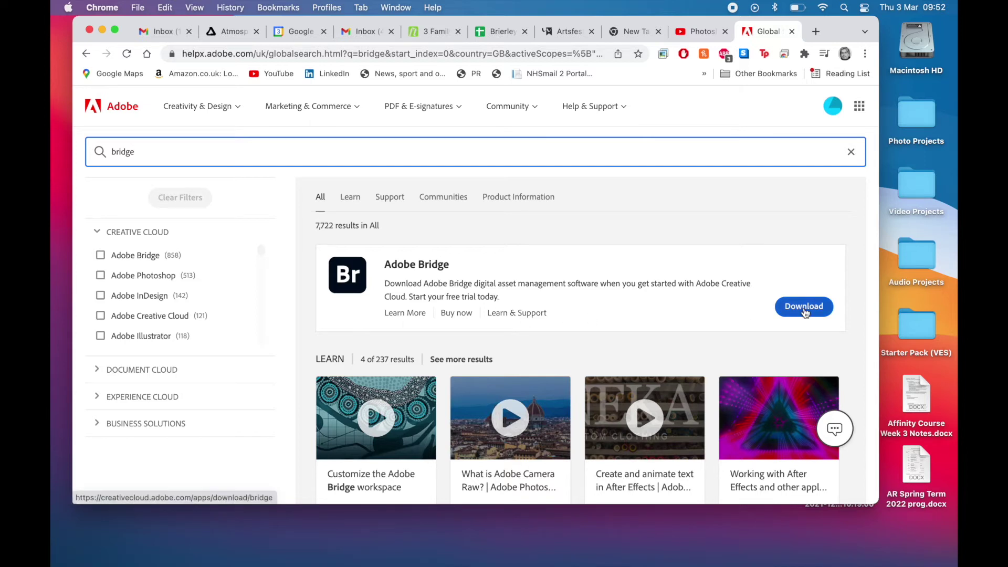
click(804, 309)
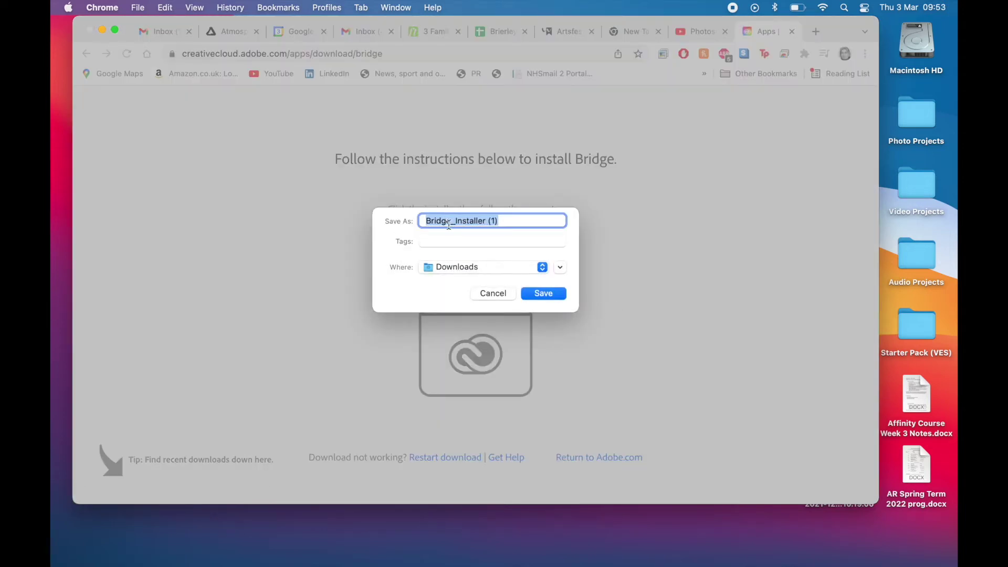
Save Bridge_Installer (1) to Downloads and open the downloaded file's options menu
click(540, 293)
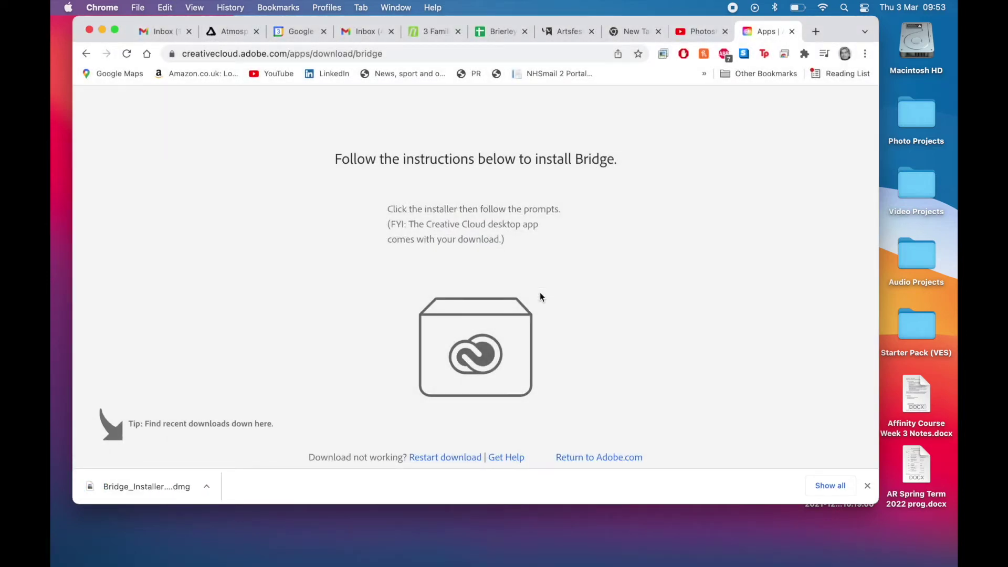
click(207, 483)
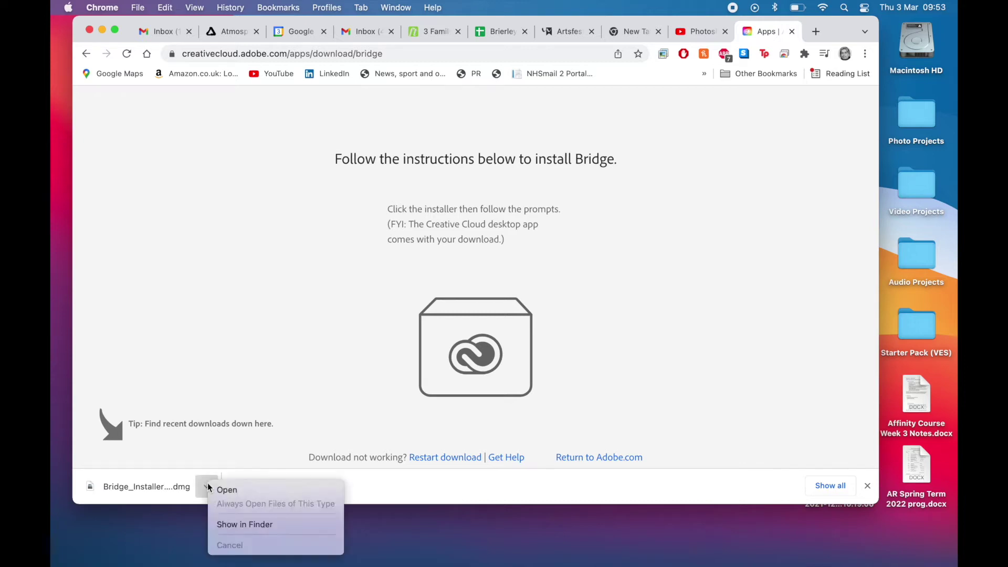
Reveal the download in Finder and mount the original Bridge_Installer.dmg from Downloads
click(228, 525)
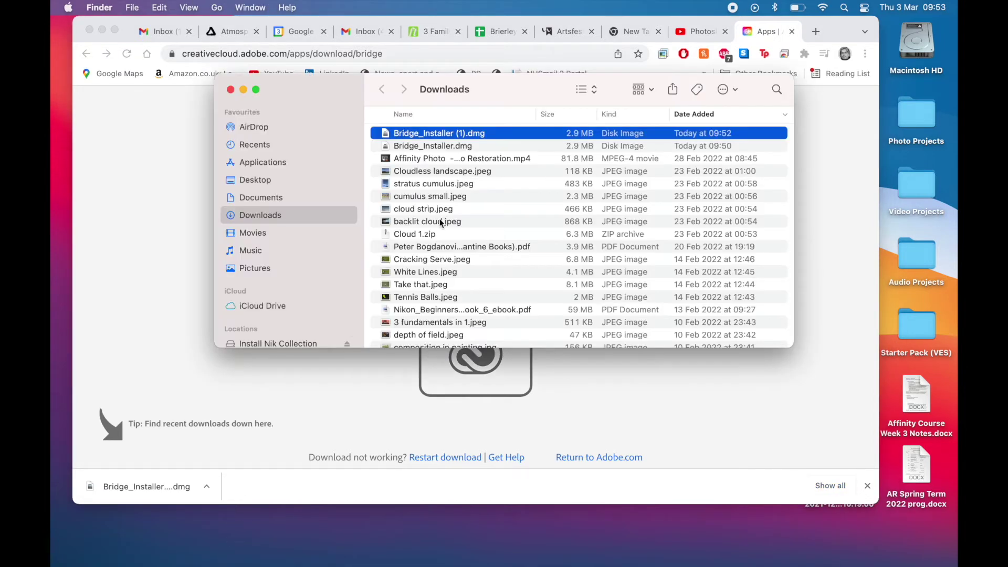
click(430, 148)
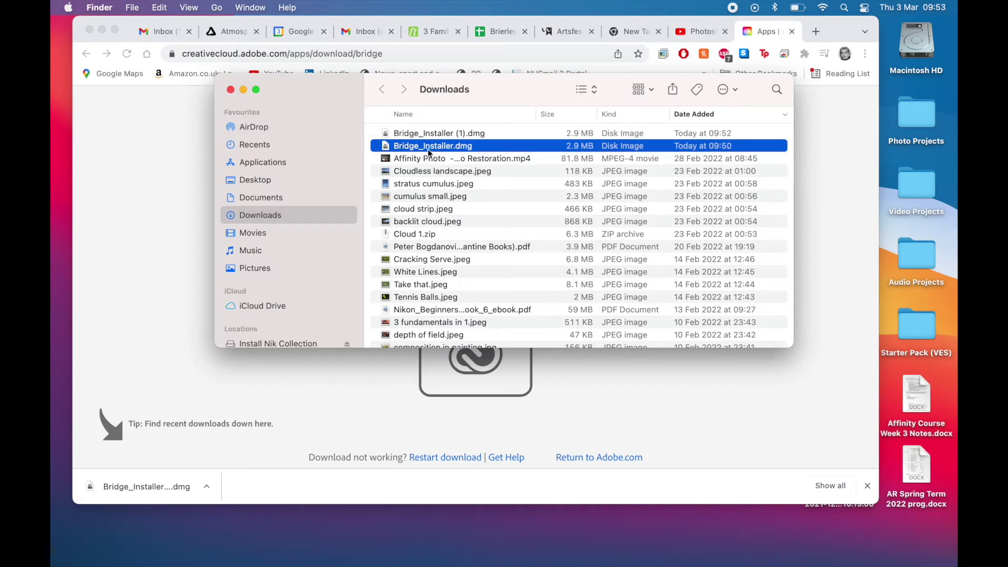
click(428, 133)
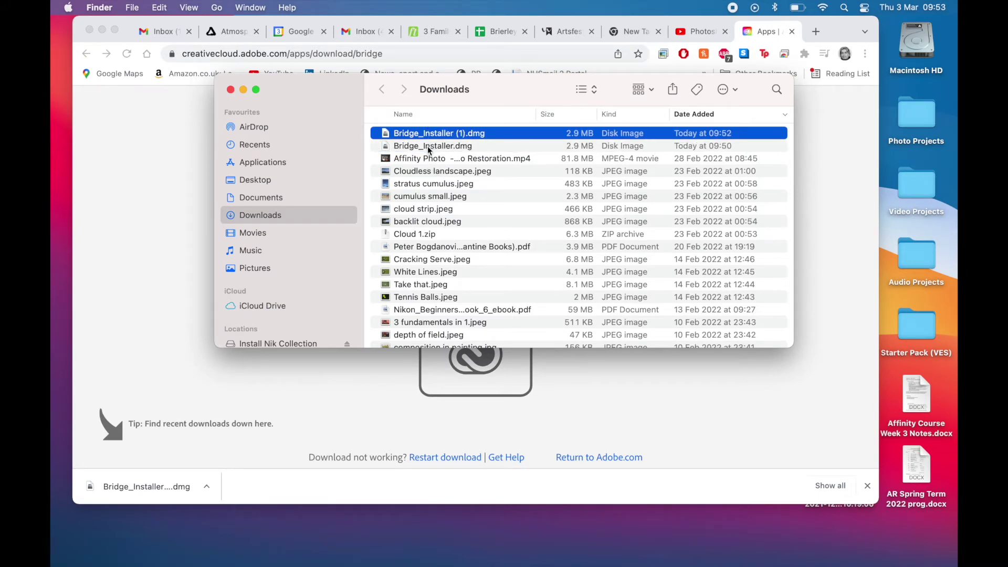
click(427, 146)
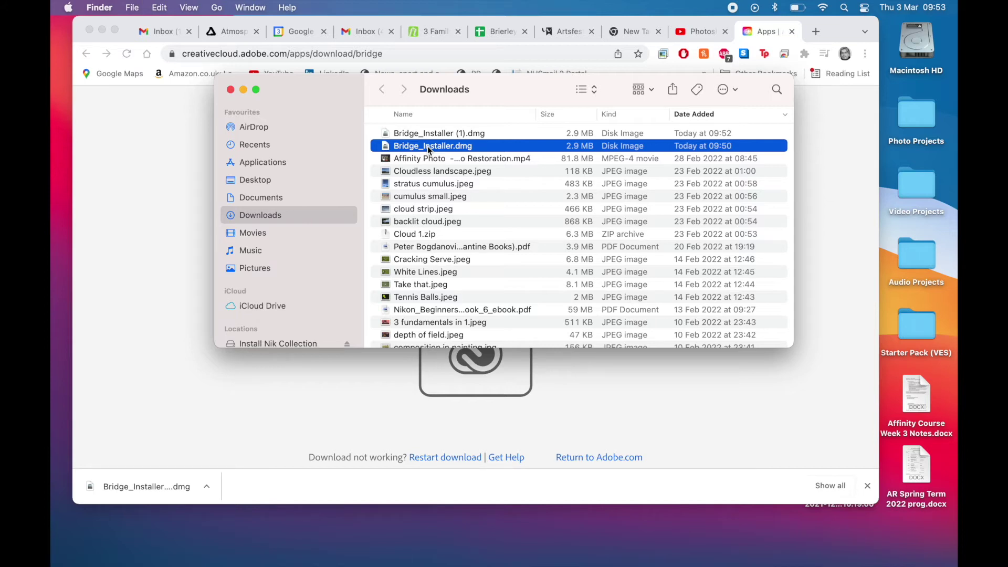
double_click(428, 146)
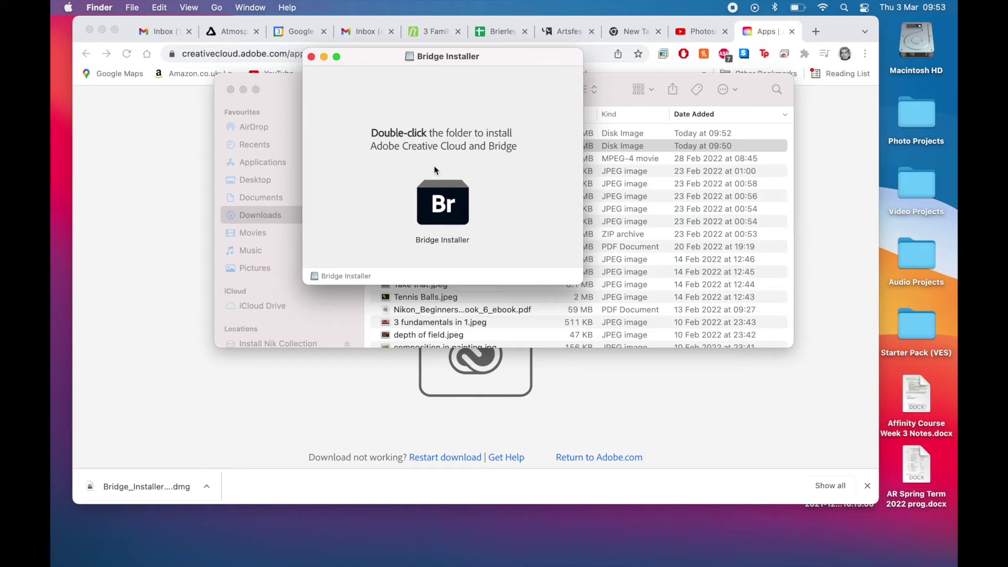
Launch Bridge Installer, approving the internet-download warning and Downloads folder access
double_click(445, 205)
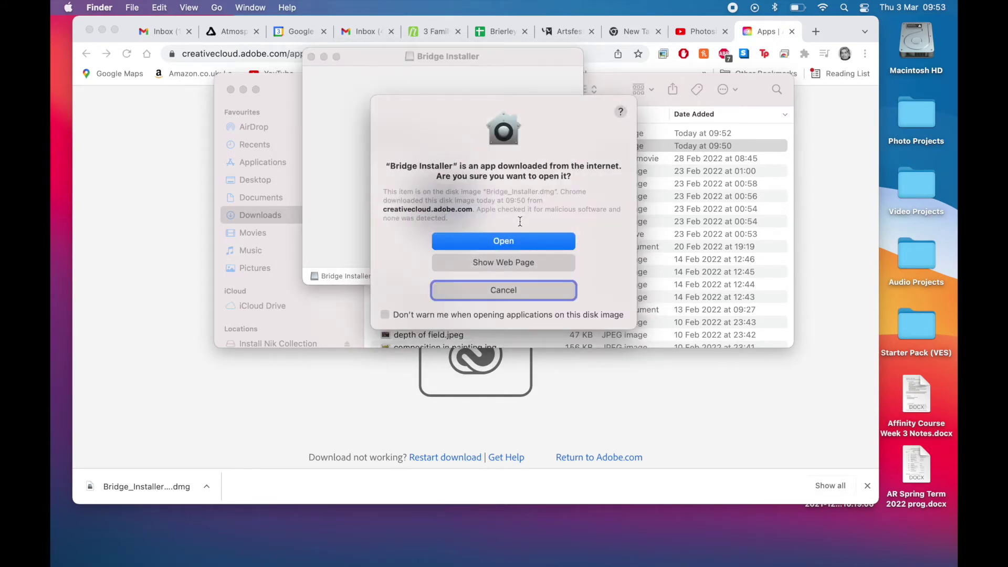
click(502, 246)
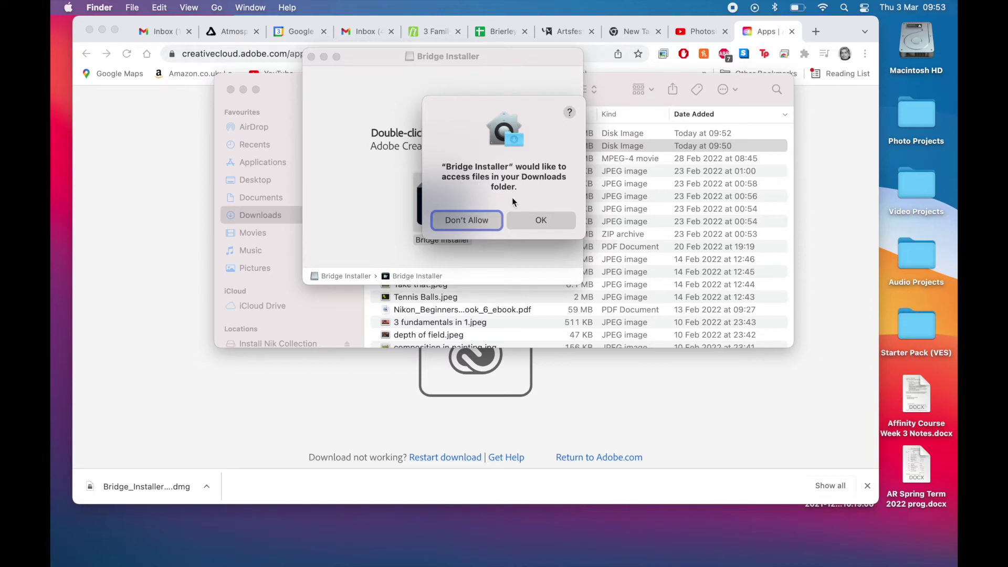
click(535, 219)
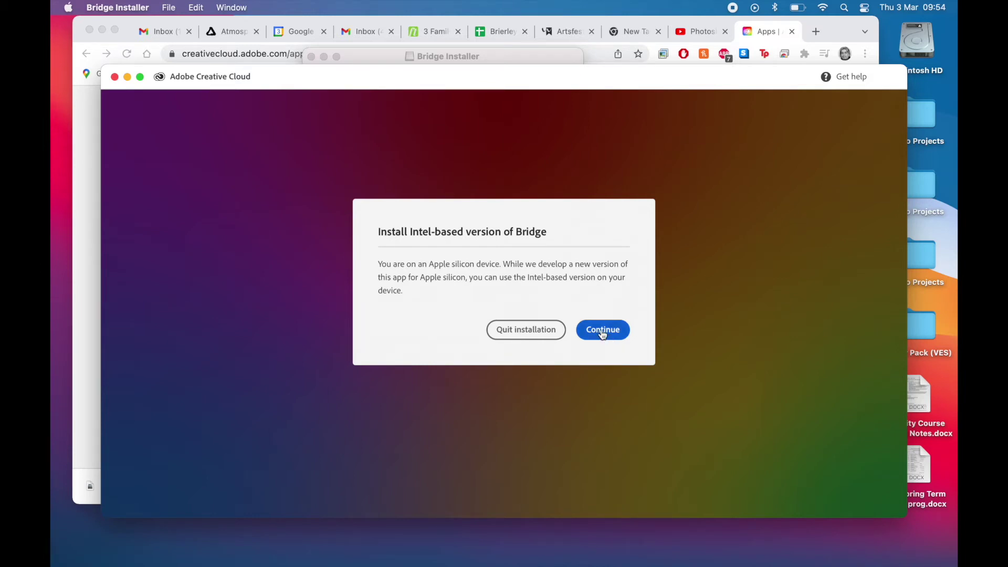
Accept the Intel-based Bridge notice, continue through account authentication, and authorise with the system password
click(603, 330)
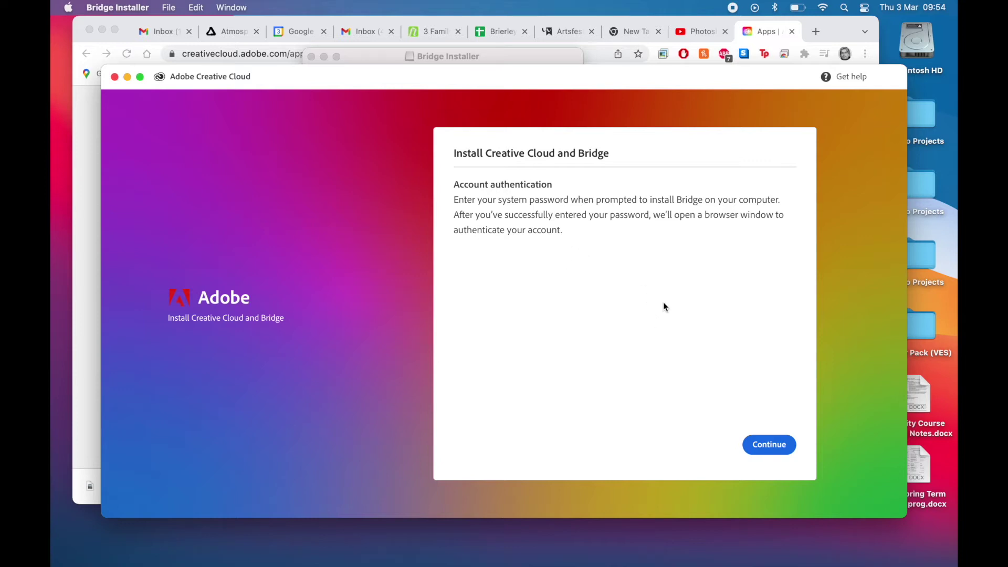
click(770, 446)
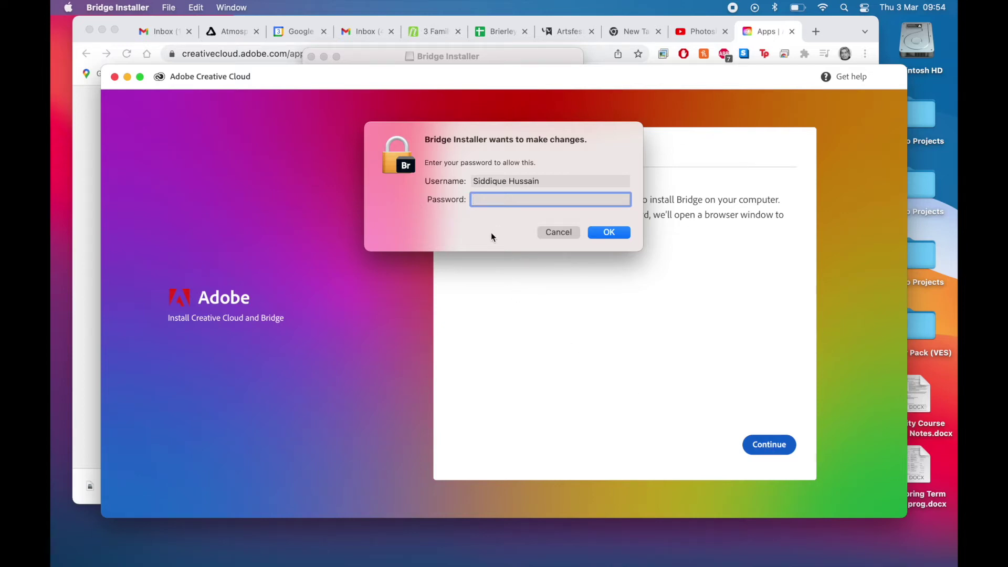
text(••••••••••••)
click(610, 235)
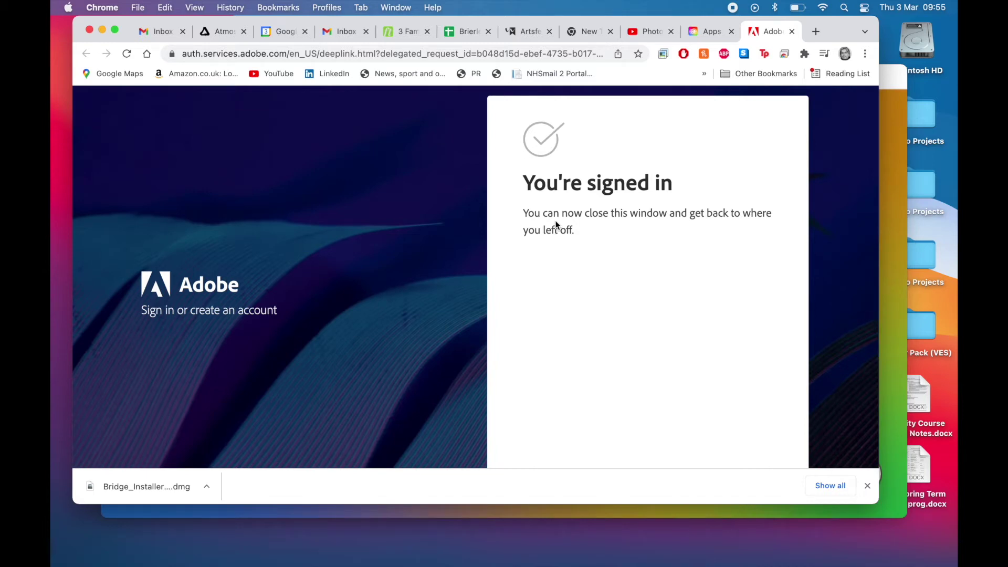
Close the 'You're signed in' tab and move Chrome out of the way
scroll(649, 336, down, 2)
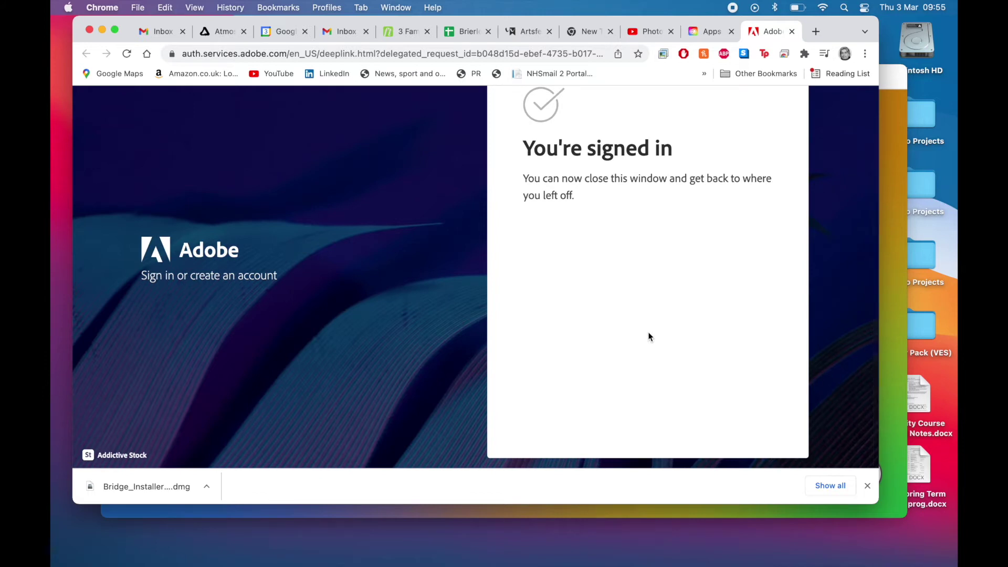
scroll(649, 337, up, 2)
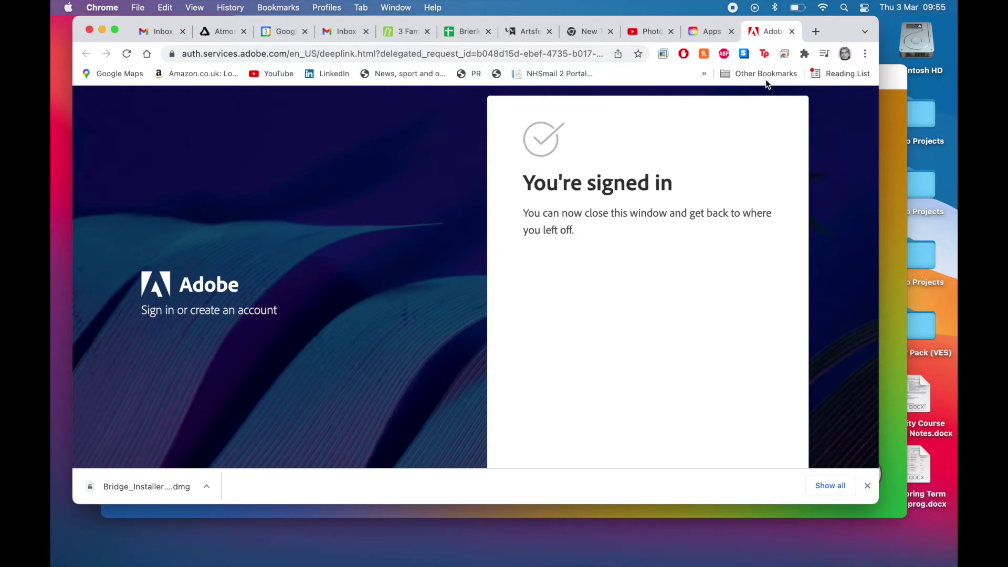
click(792, 33)
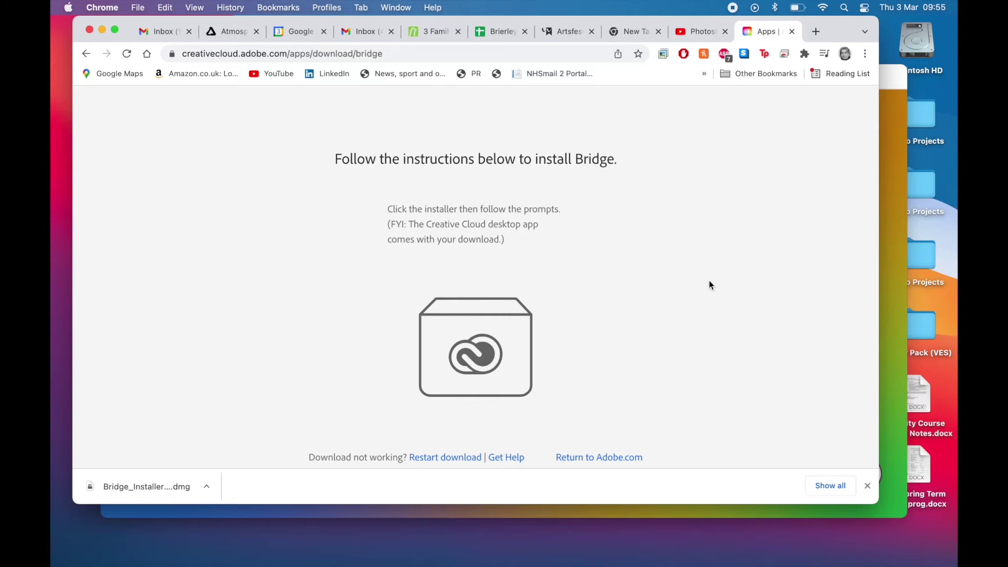
click(100, 30)
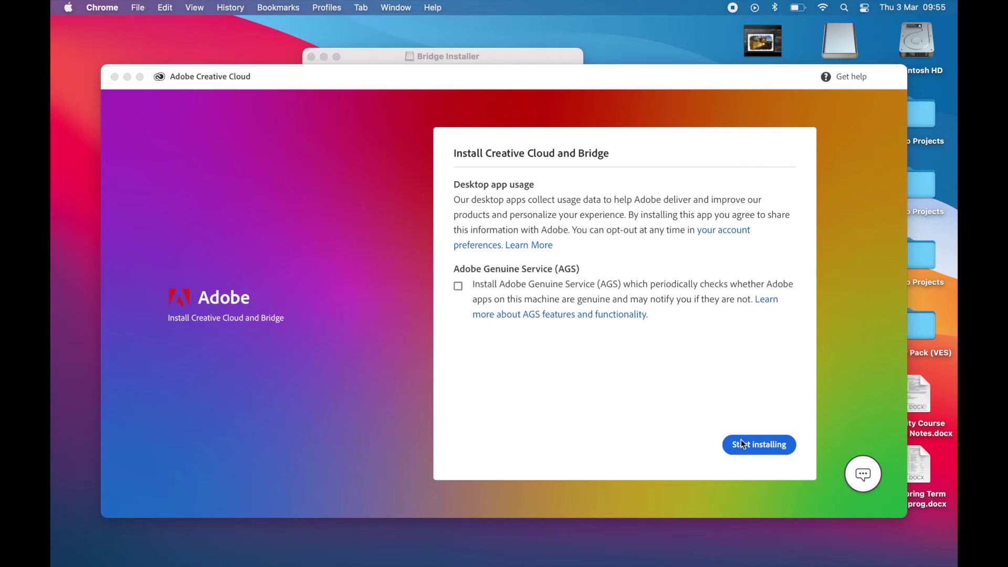
Bring the Creative Cloud installer forward and start installing Creative Cloud and Bridge
click(752, 449)
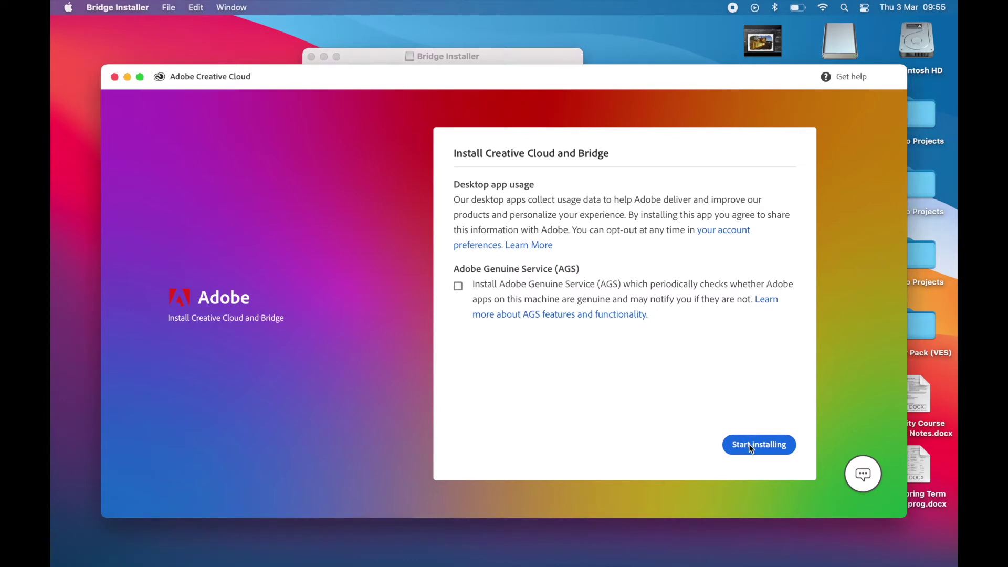
click(752, 448)
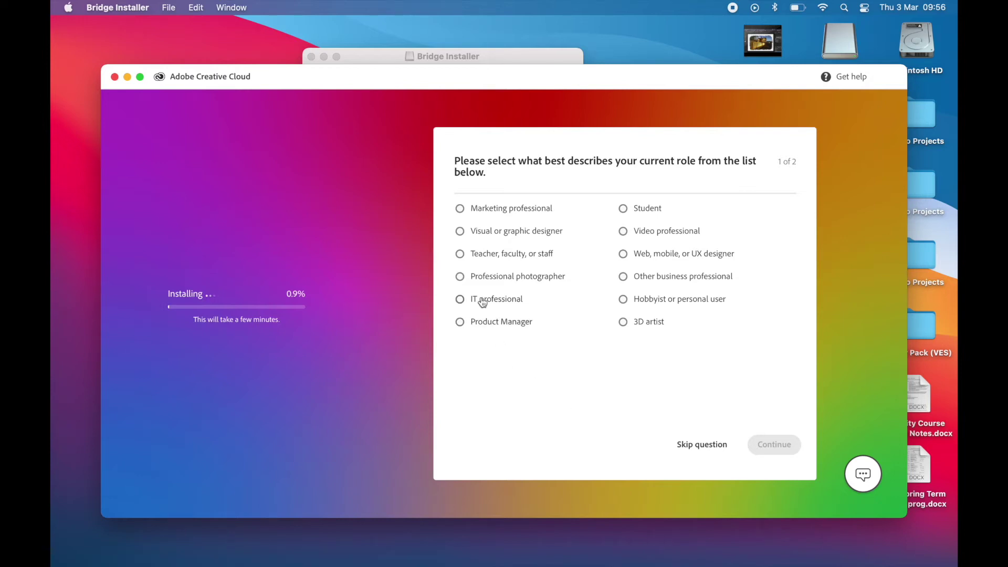
Answer the survey with role 'Teacher, faculty, or staff' and limited Bridge experience
click(460, 257)
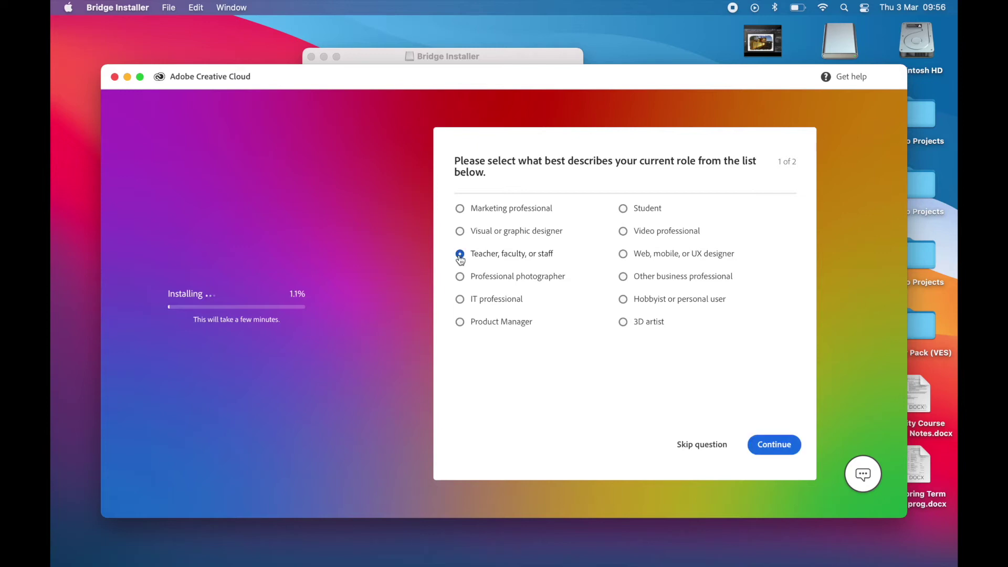
click(460, 208)
click(462, 253)
click(778, 447)
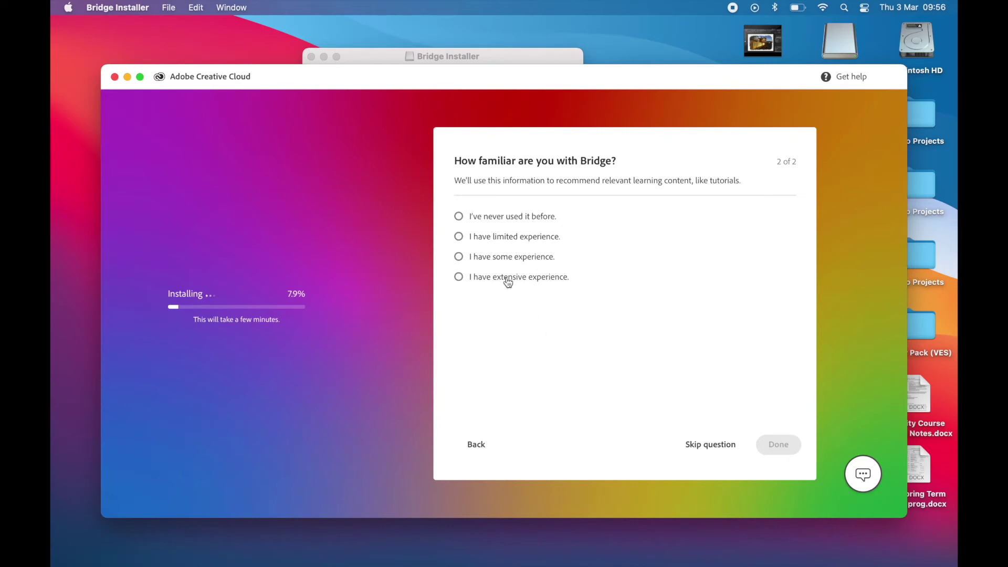
click(459, 237)
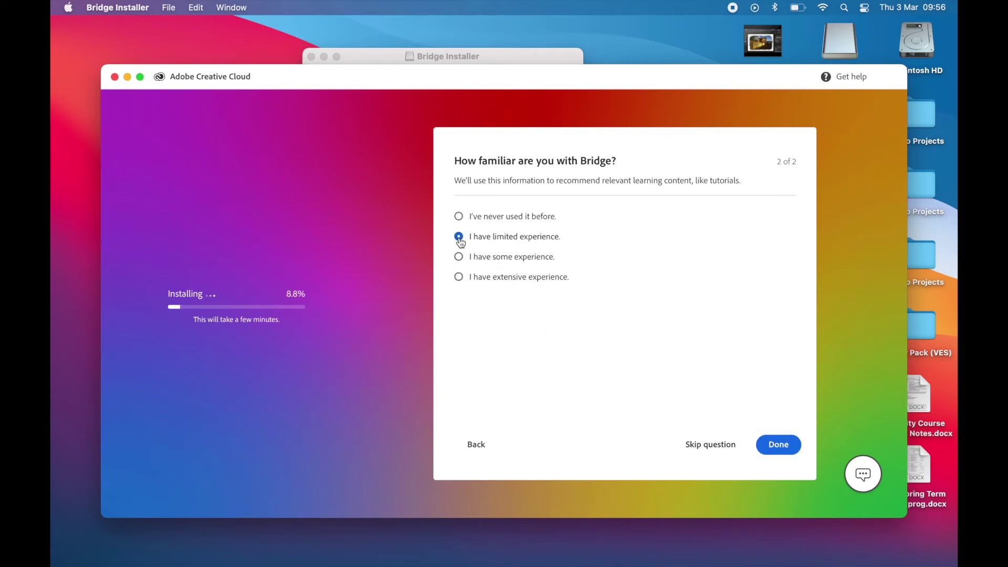
click(782, 445)
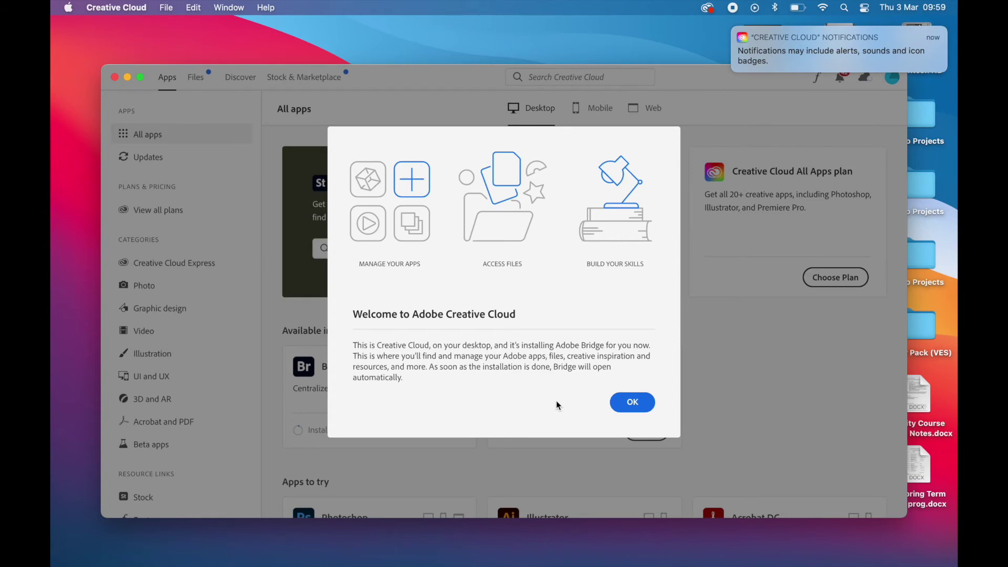
Dismiss the Welcome to Adobe Creative Cloud notice and scroll down the All apps page
click(627, 405)
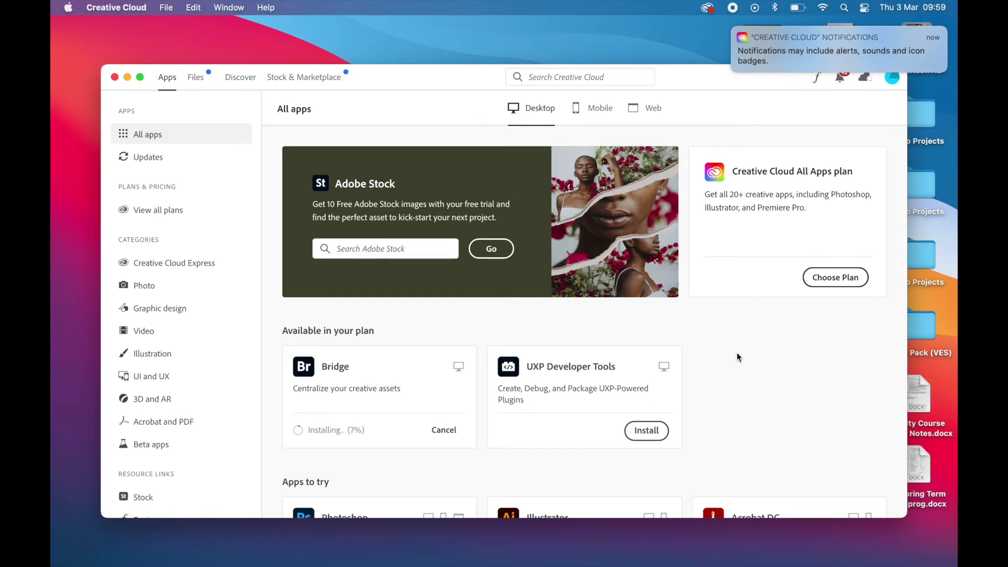
scroll(736, 352, down, 1)
scroll(736, 352, up, 1)
scroll(736, 353, down, 2)
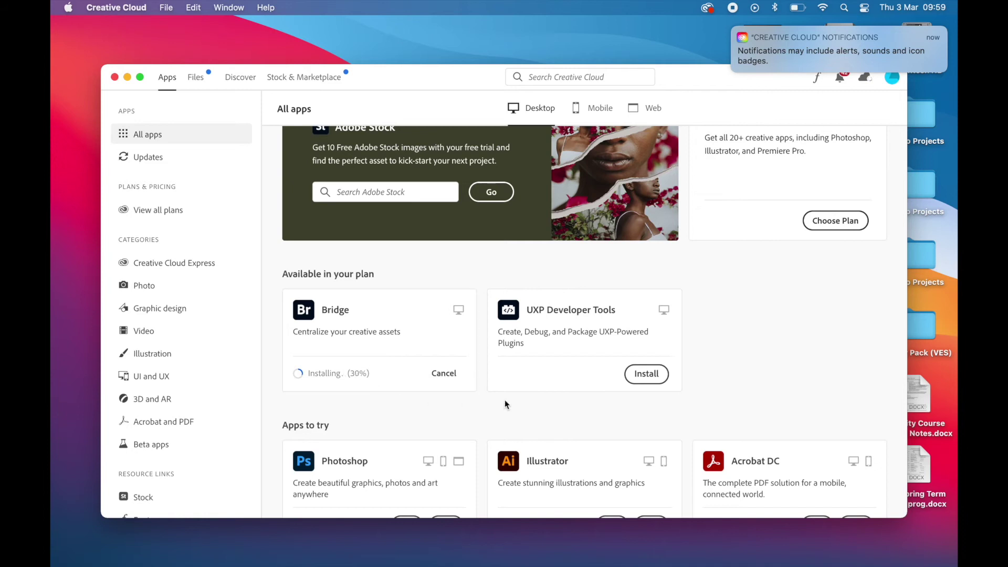
scroll(721, 355, down, 3)
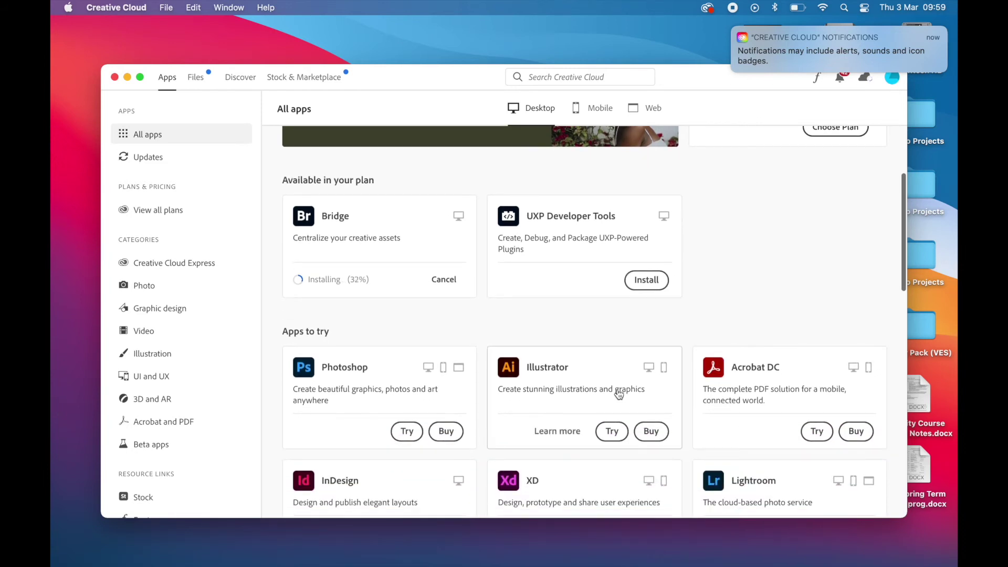
scroll(620, 394, down, 3)
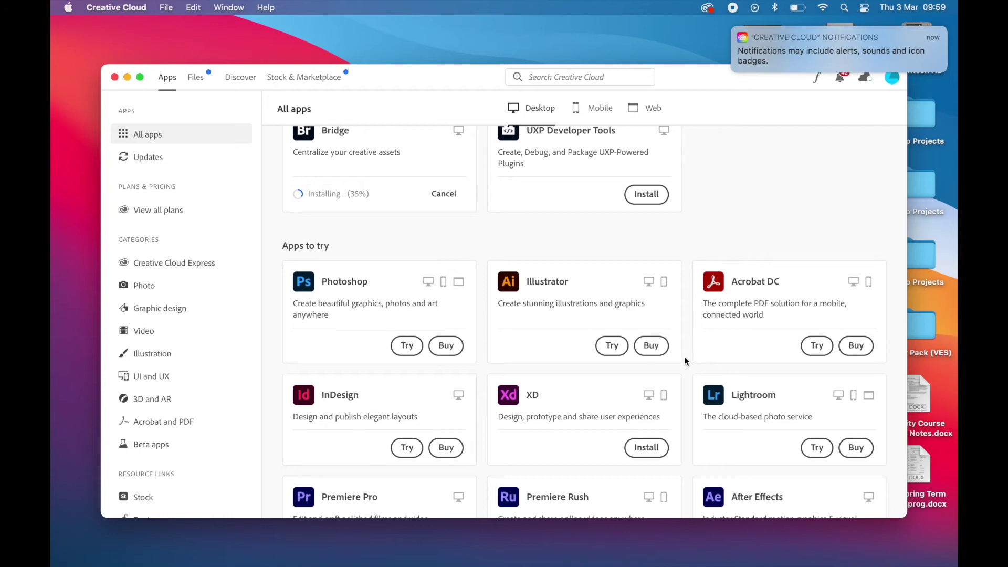
scroll(685, 361, down, 5)
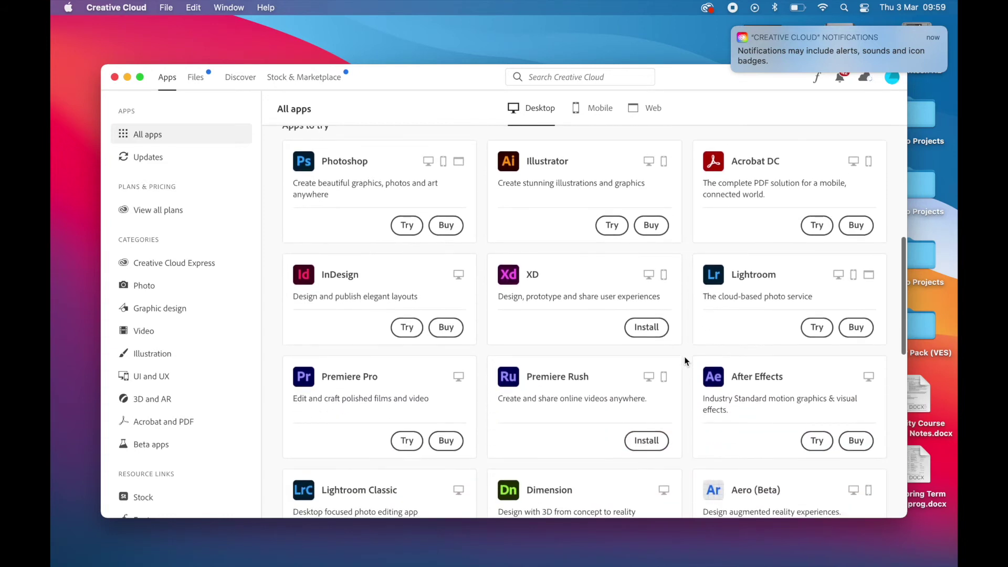
scroll(685, 361, down, 3)
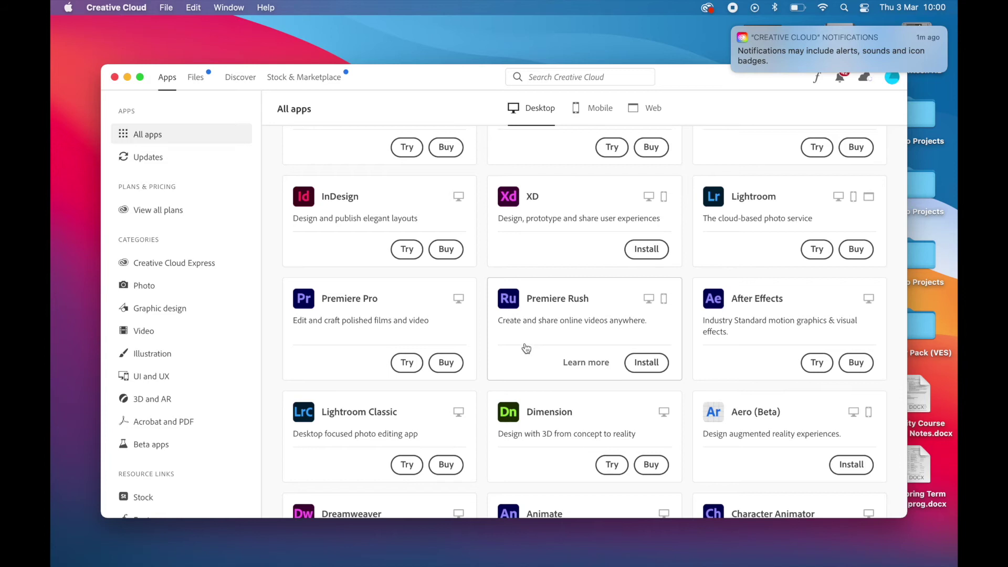
scroll(526, 348, down, 2)
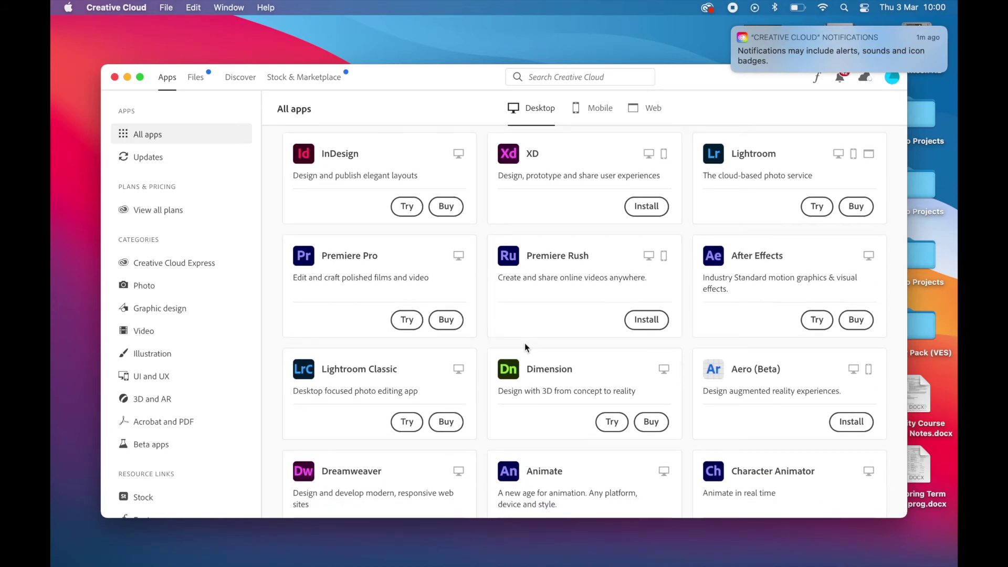
scroll(525, 342, down, 4)
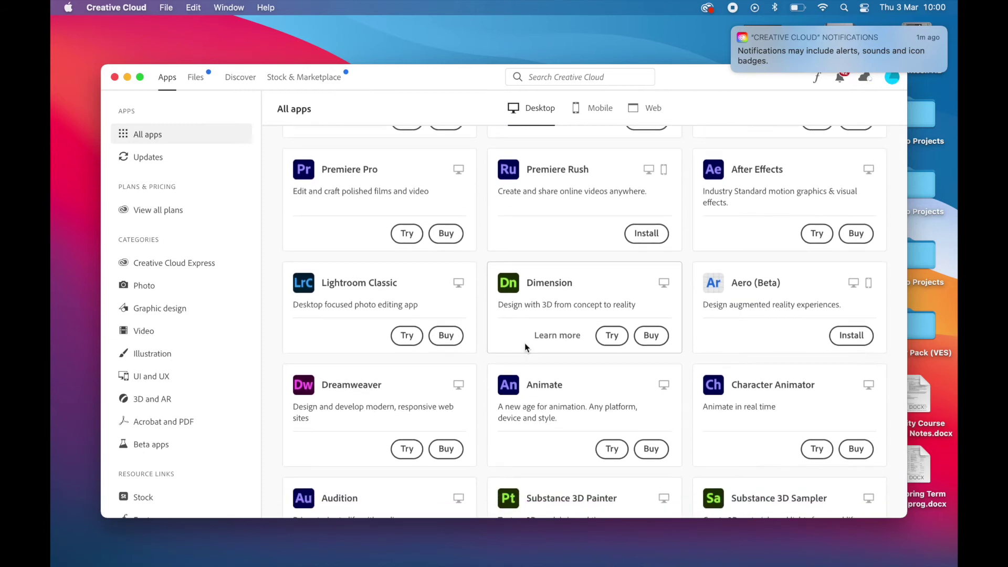
scroll(525, 343, down, 3)
scroll(526, 348, down, 2)
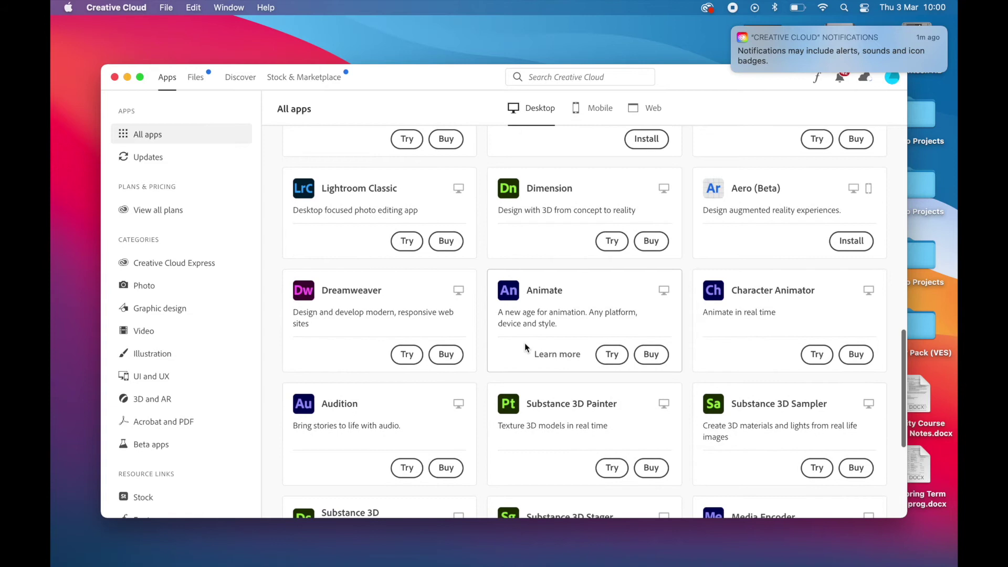
scroll(525, 344, up, 1)
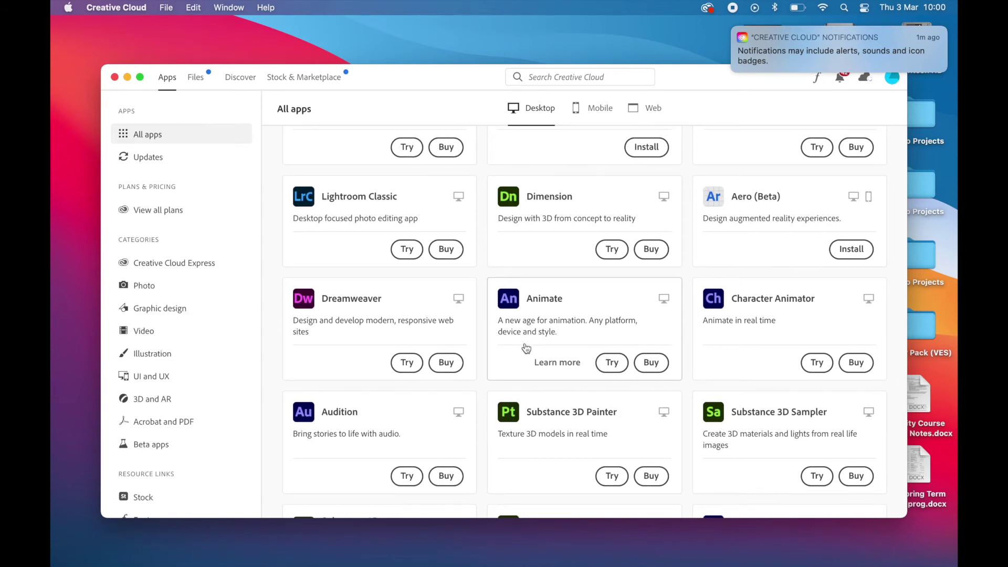
scroll(526, 348, down, 5)
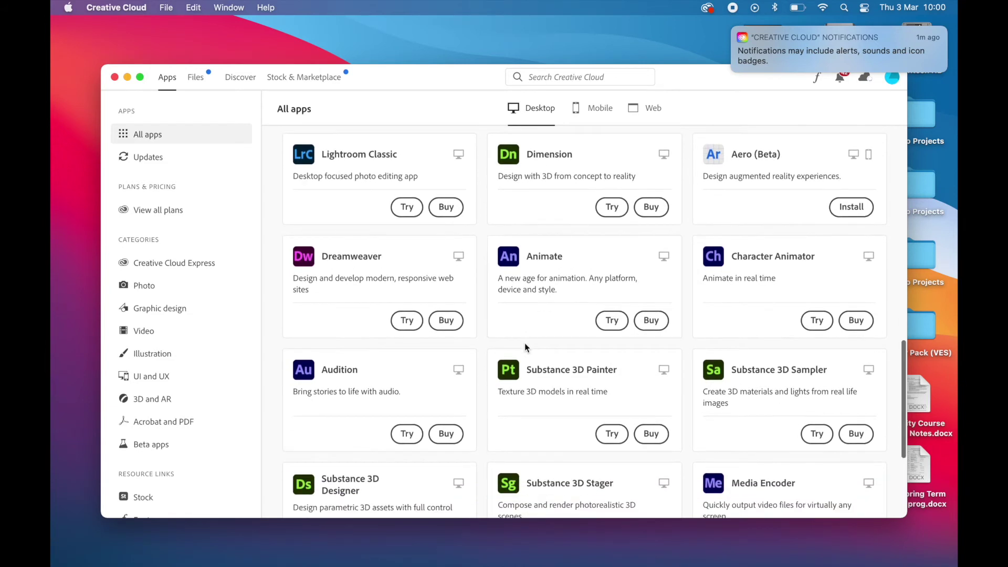
scroll(526, 347, down, 2)
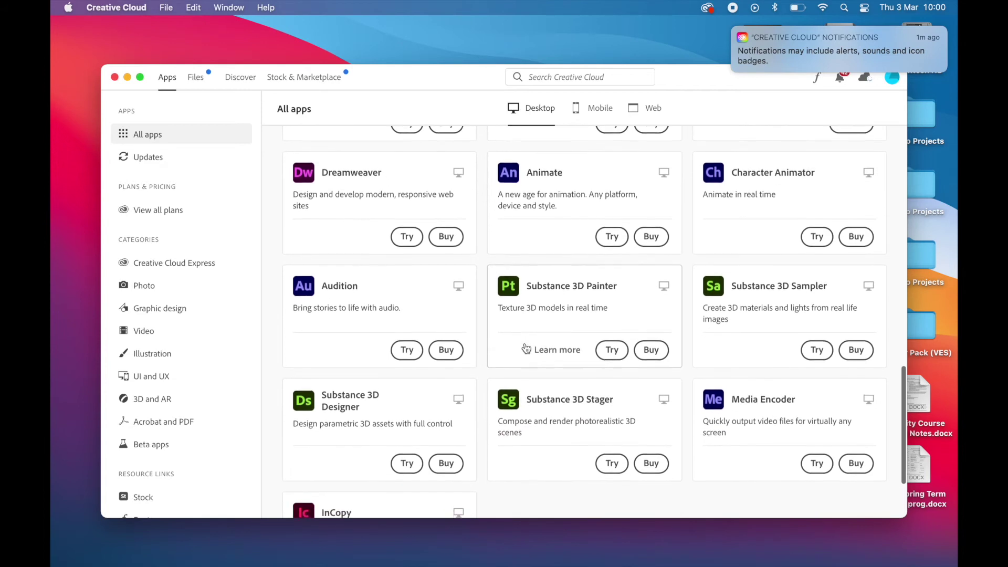
scroll(526, 348, down, 4)
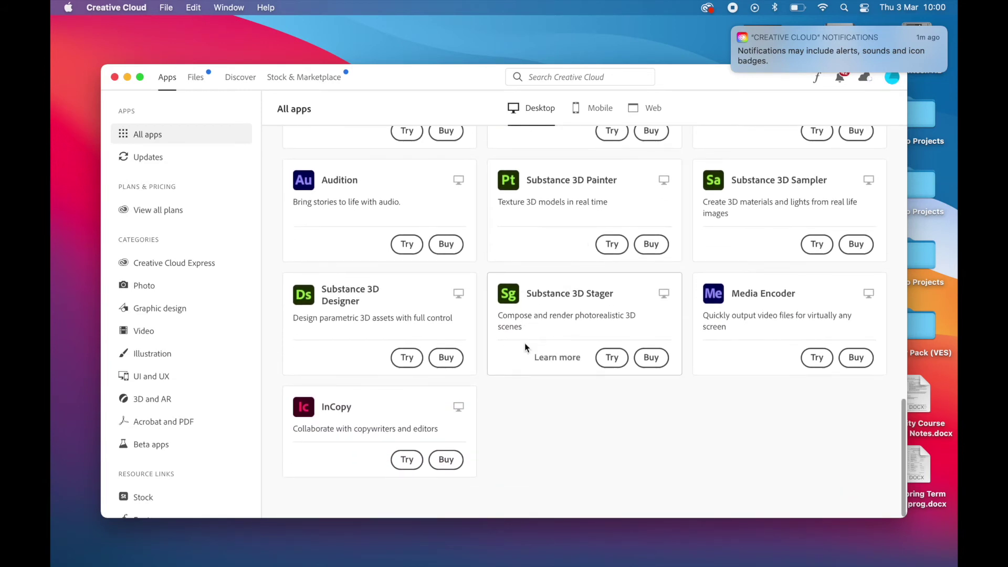
scroll(526, 348, up, 10)
scroll(525, 342, up, 7)
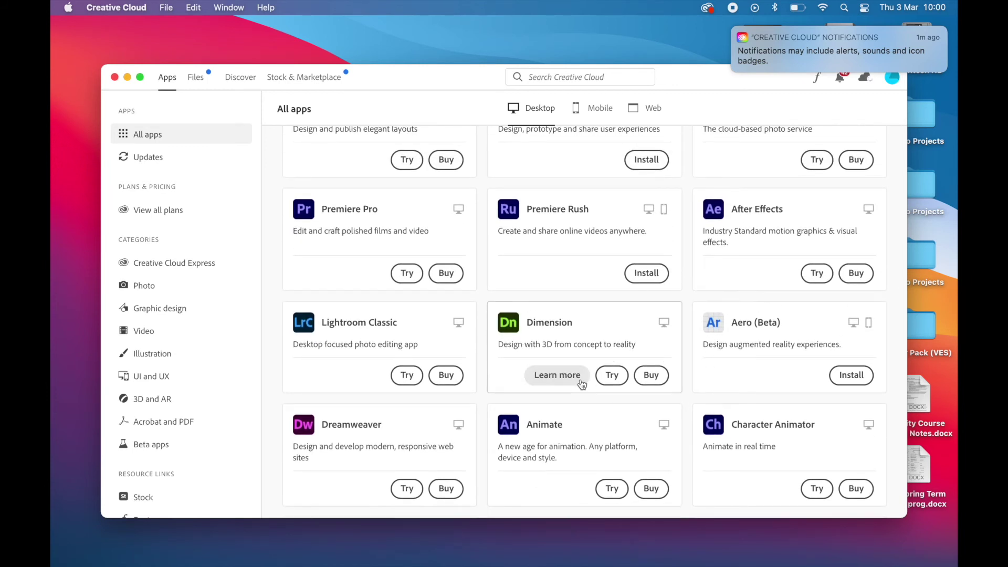
scroll(583, 383, up, 4)
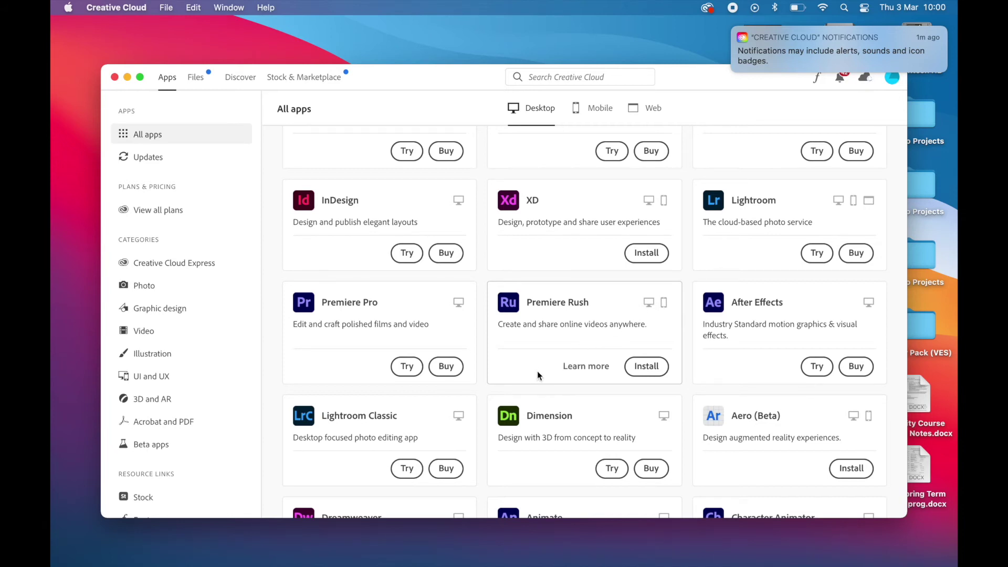
scroll(537, 372, up, 5)
scroll(538, 371, up, 9)
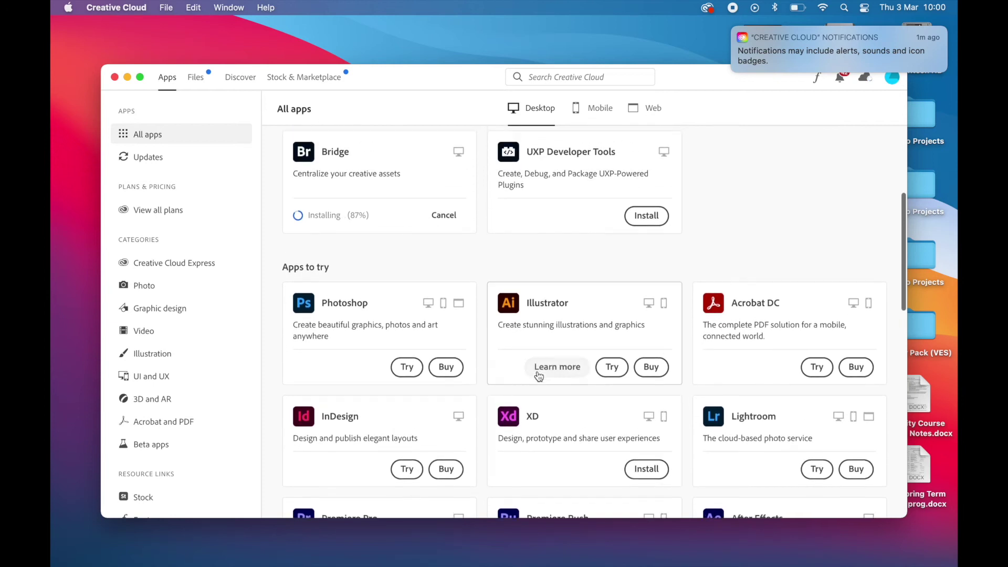
Scroll the All apps page to confirm Bridge is Up to date under Installed, beside Camera Raw
scroll(537, 375, up, 3)
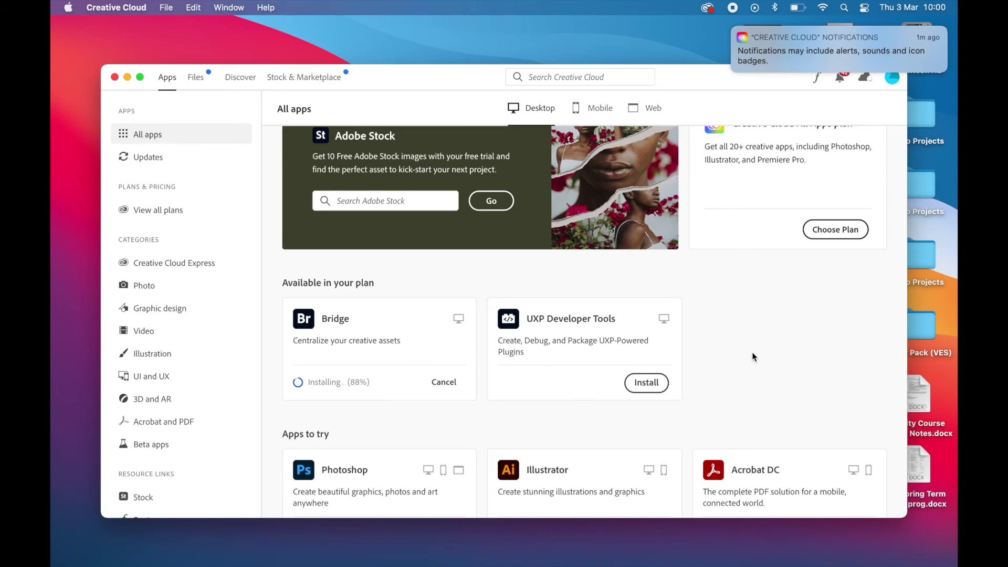
scroll(753, 358, down, 7)
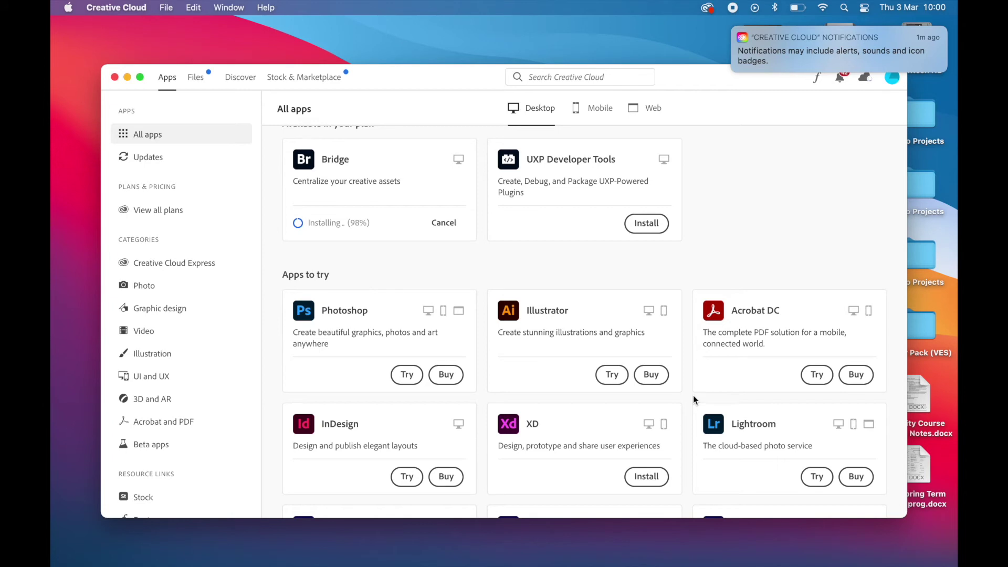
scroll(693, 395, down, 4)
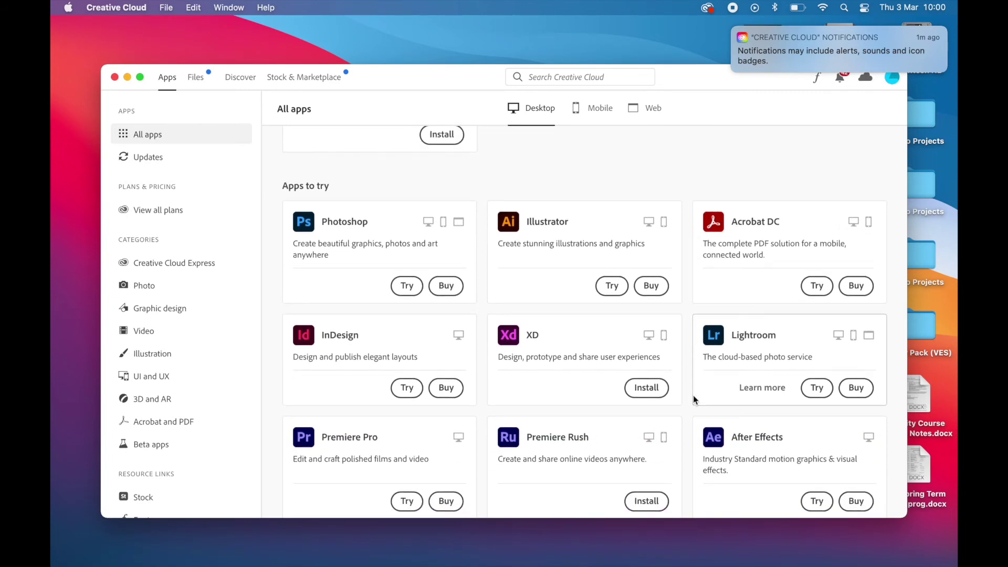
scroll(693, 392, up, 15)
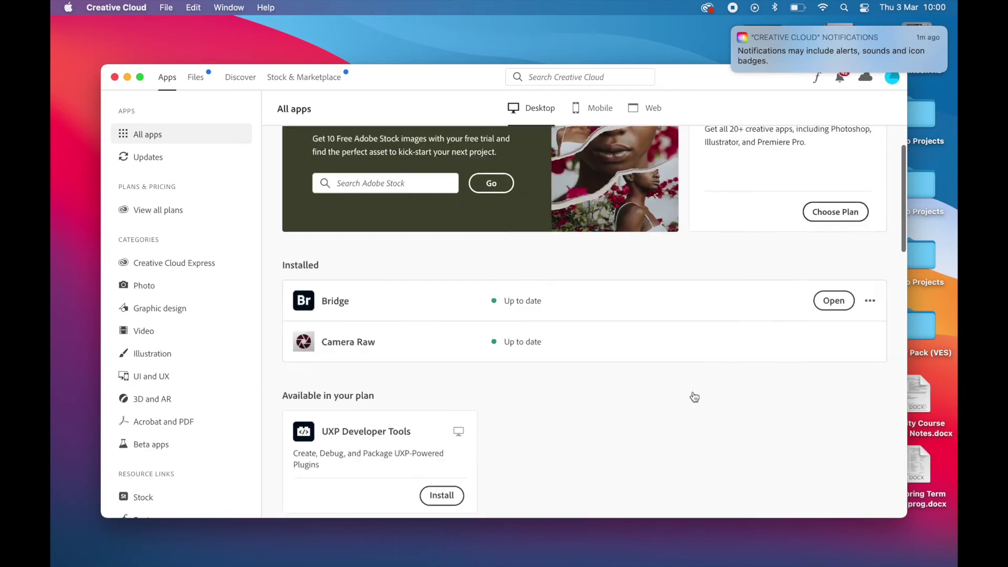
scroll(652, 308, down, 10)
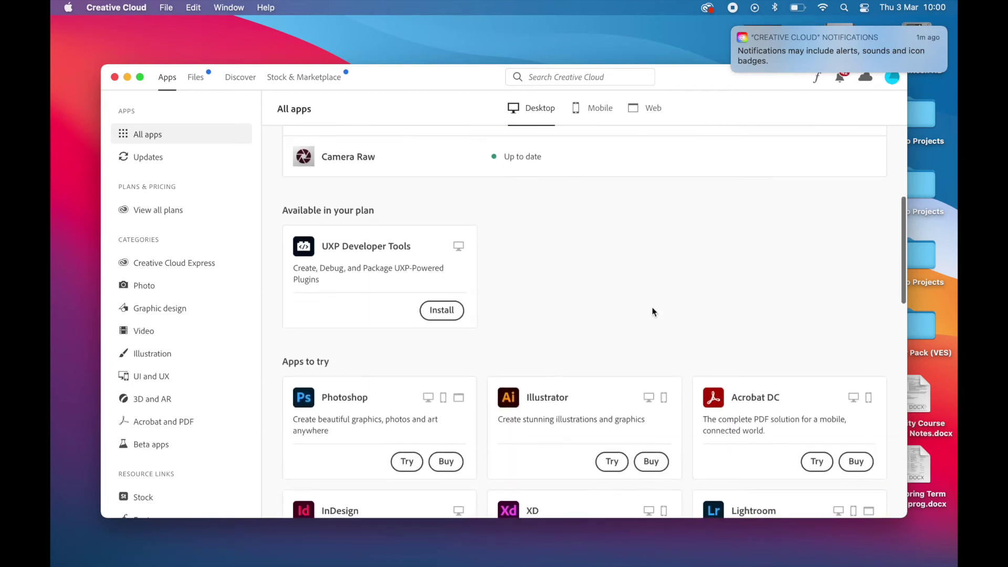
scroll(566, 298, up, 10)
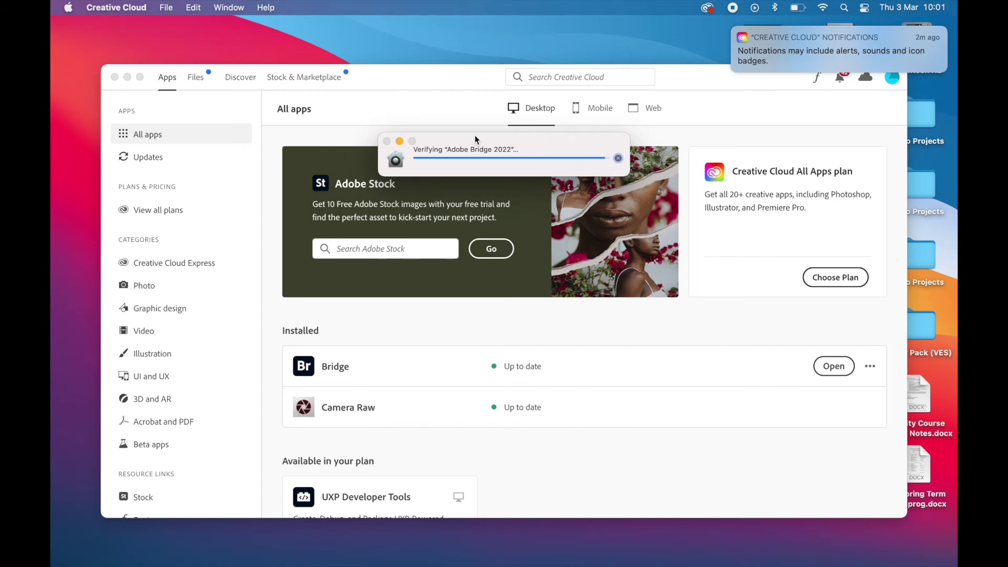
mouse_move(609, 358)
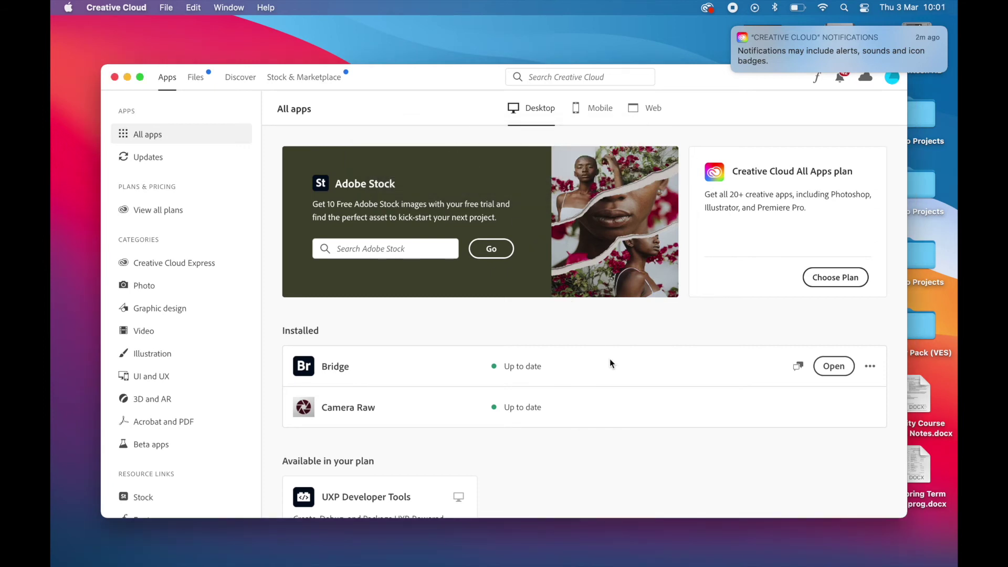
scroll(610, 358, down, 2)
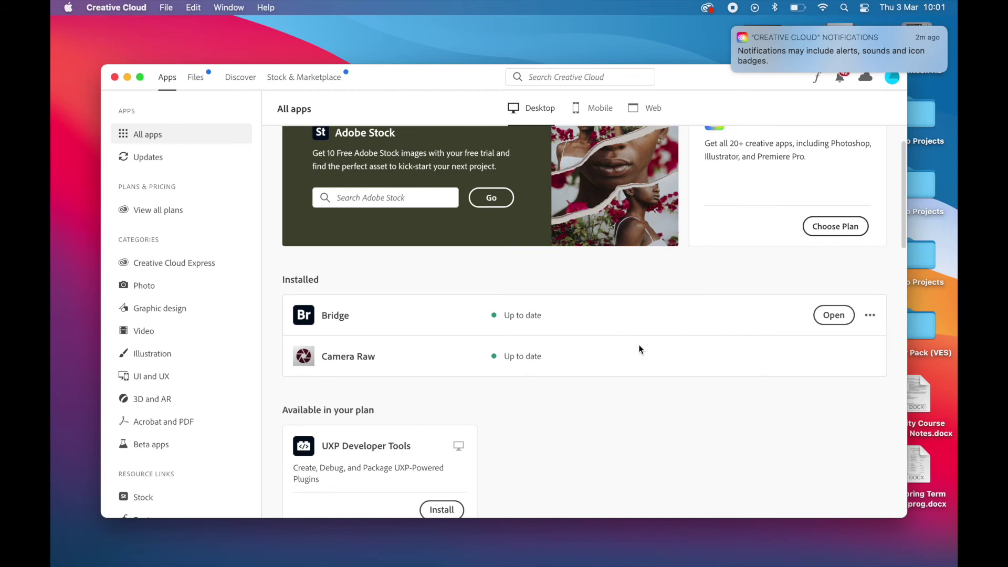
scroll(631, 368, down, 2)
scroll(630, 365, up, 3)
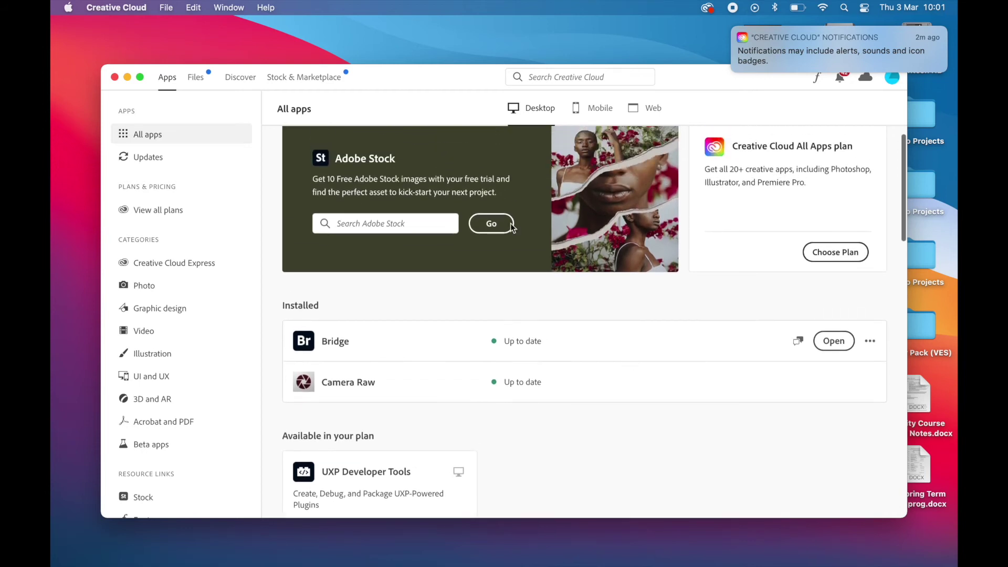
Close the Downloads Finder window and move Creative Cloud back up to show installed apps
drag(405, 70, 403, 331)
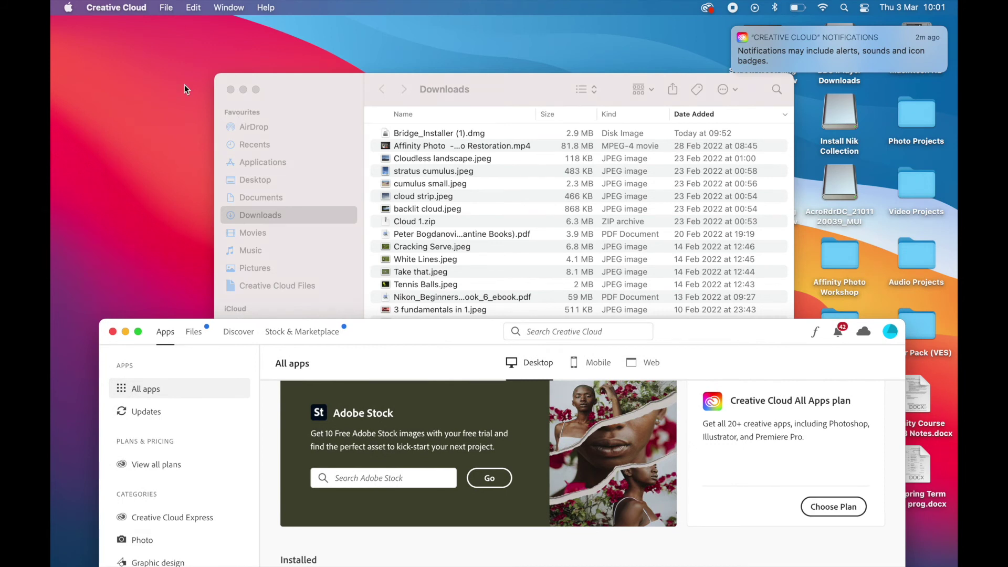
click(231, 90)
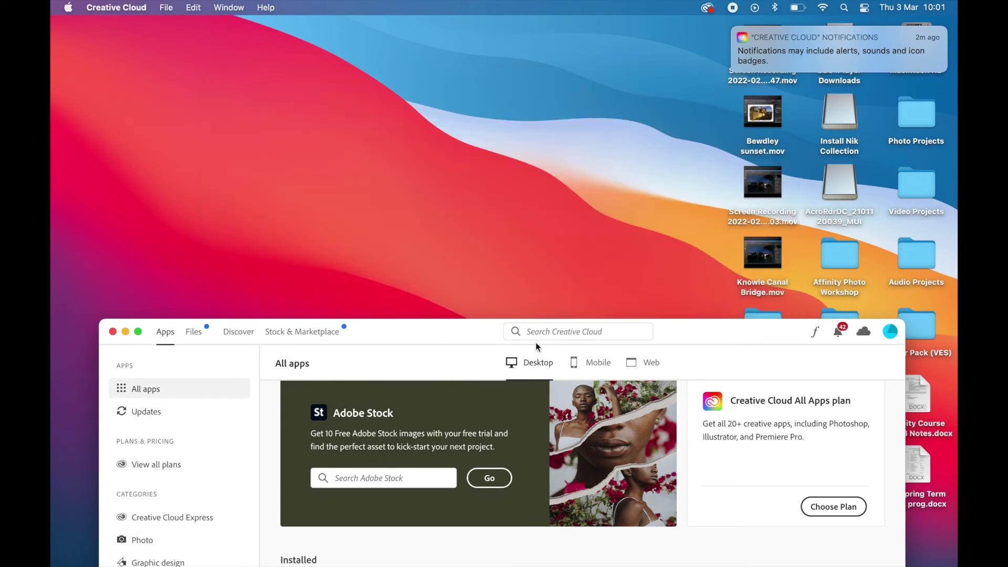
drag(427, 333, 417, 94)
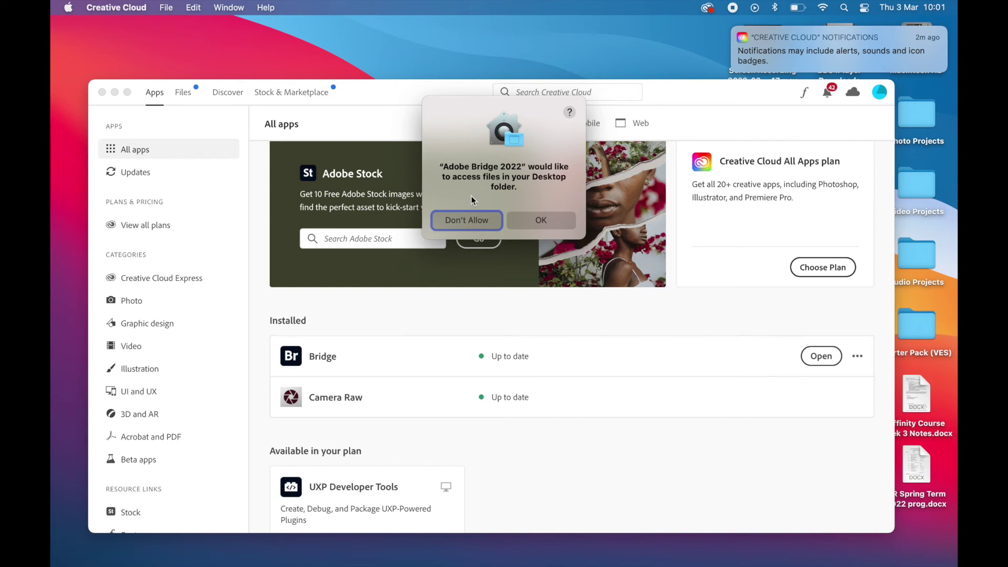
Allow Desktop and Documents access, launch Bridge, allow Downloads access, then minimise Creative Cloud
click(529, 222)
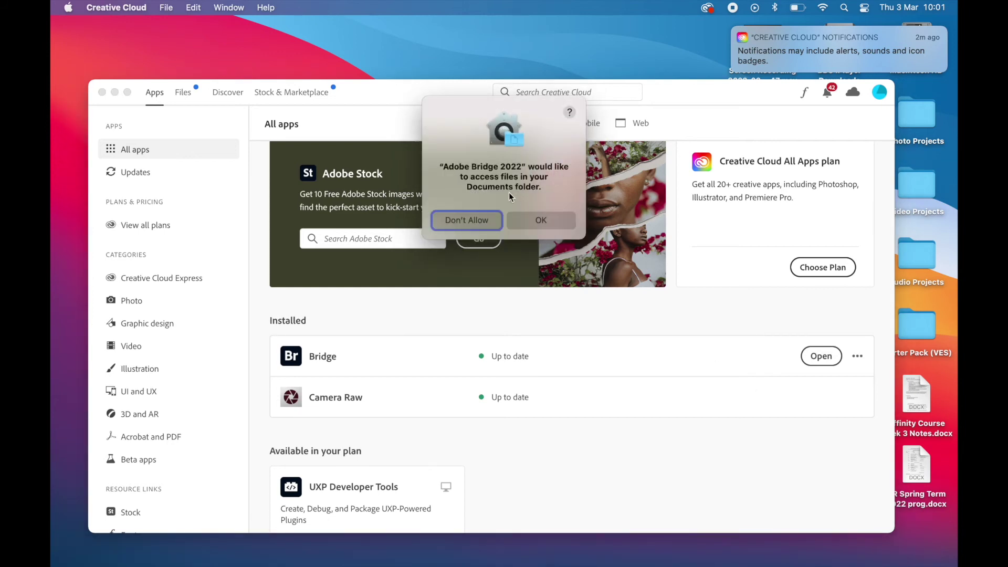
click(541, 222)
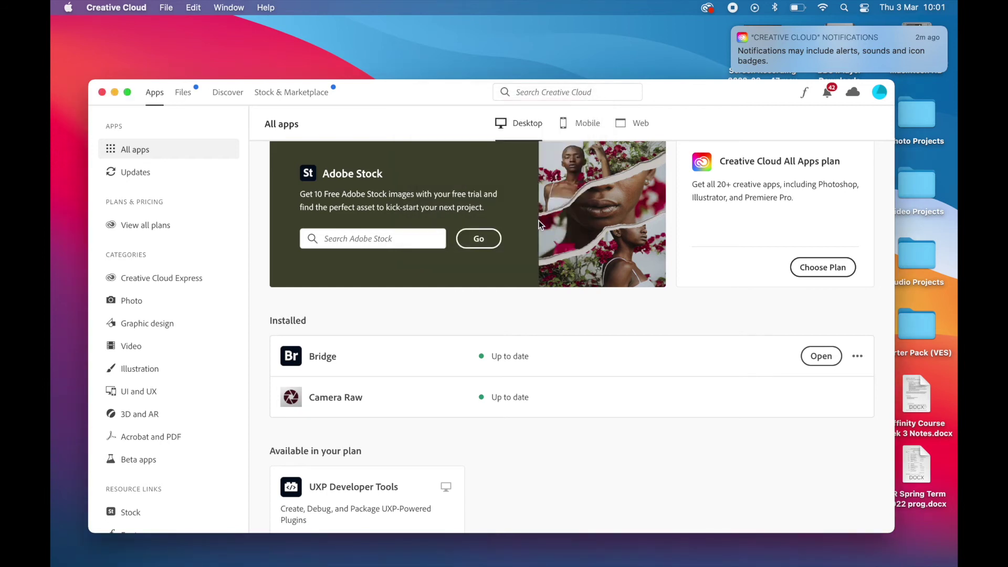
click(821, 357)
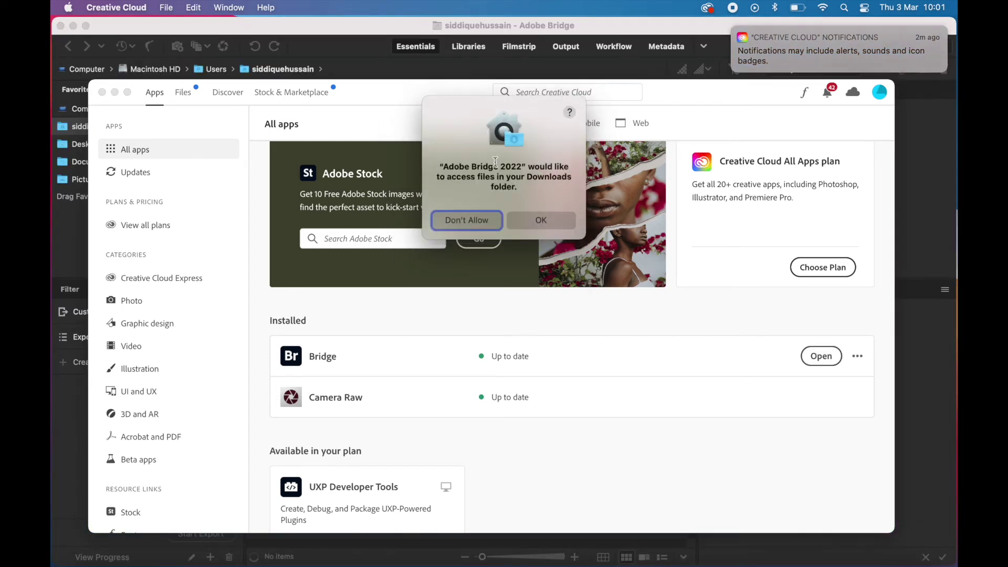
click(543, 219)
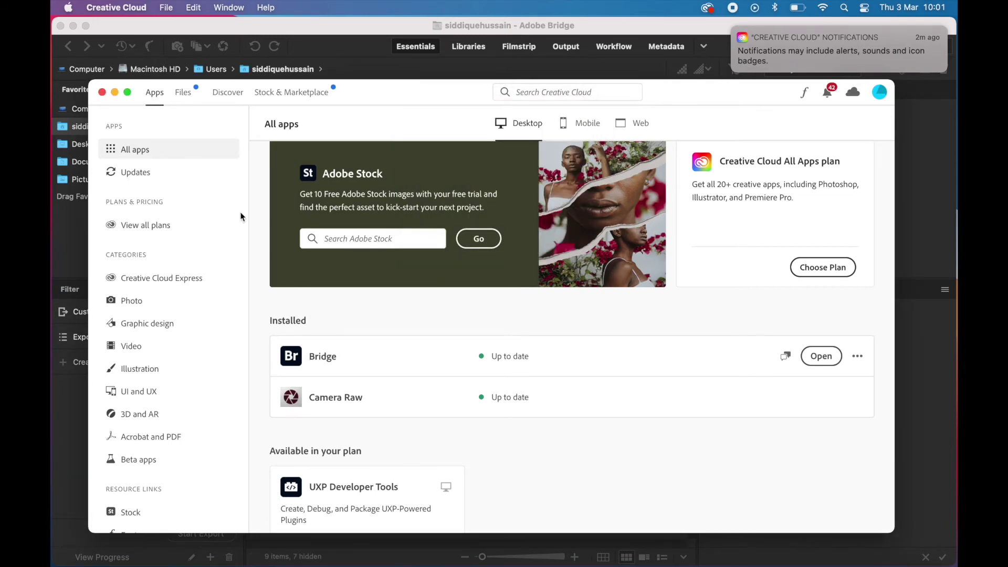
click(114, 93)
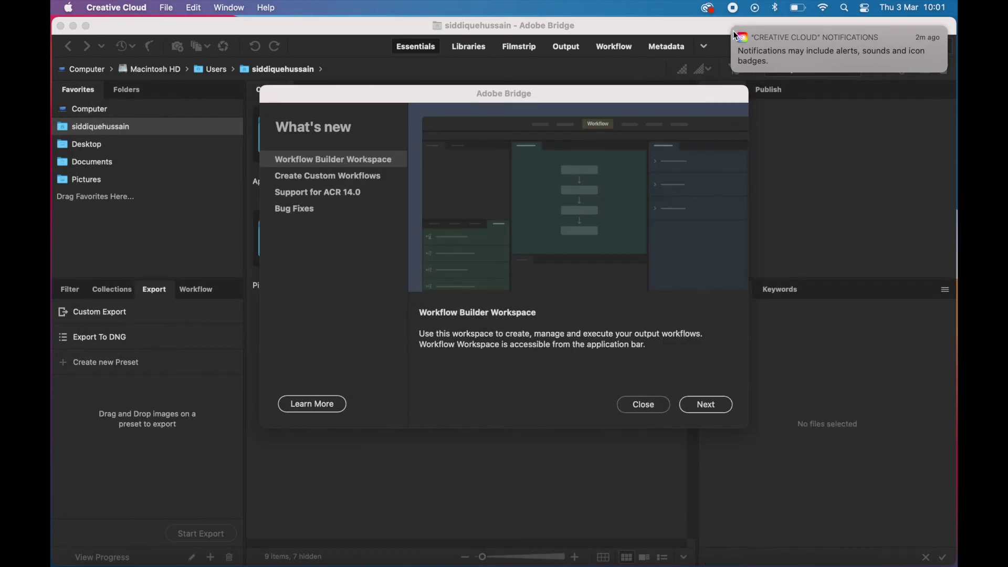
Read the What's new items Create Custom Workflows, Support for ACR 14.0 and Bug Fixes, then close it
mouse_move(735, 36)
click(311, 184)
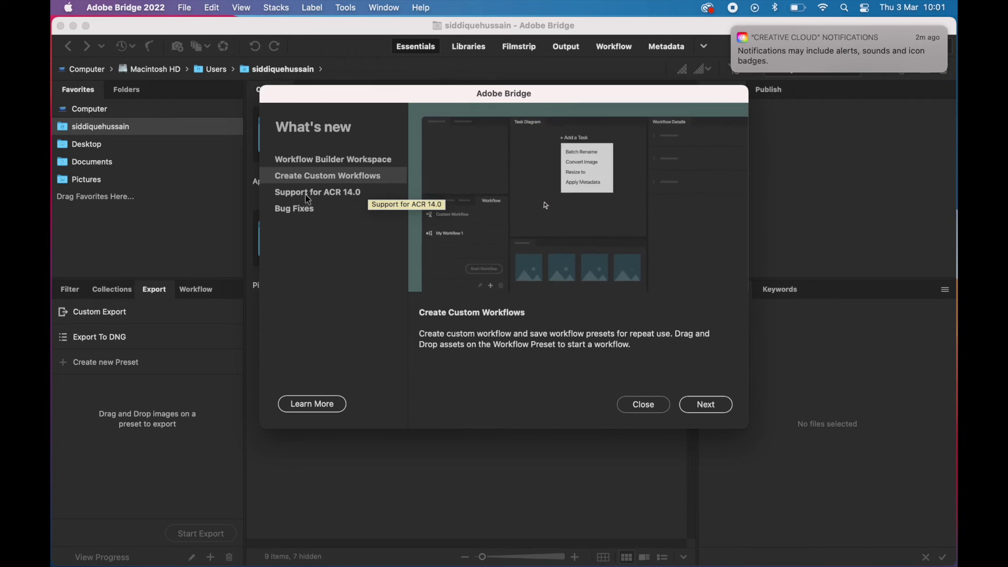
click(309, 199)
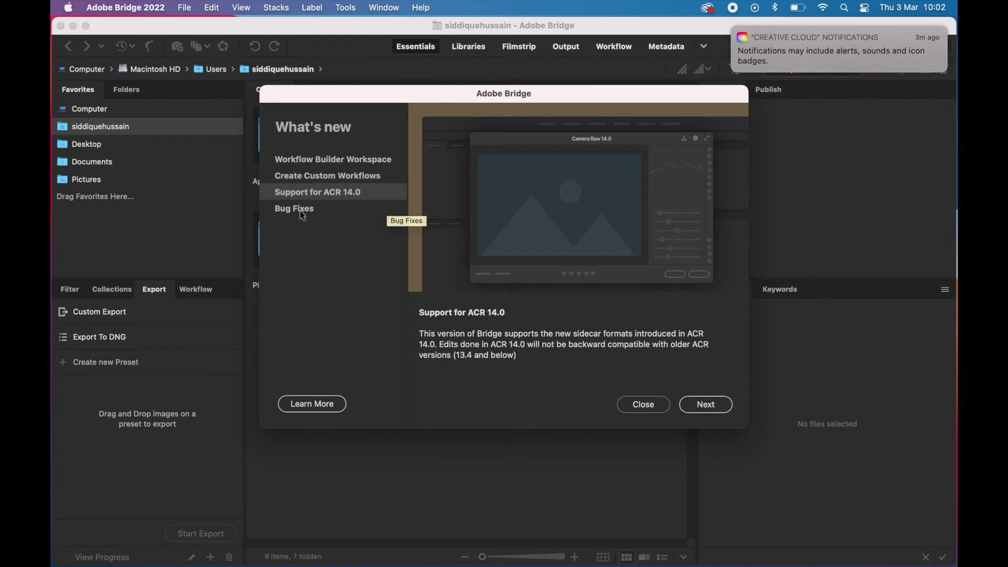
click(301, 211)
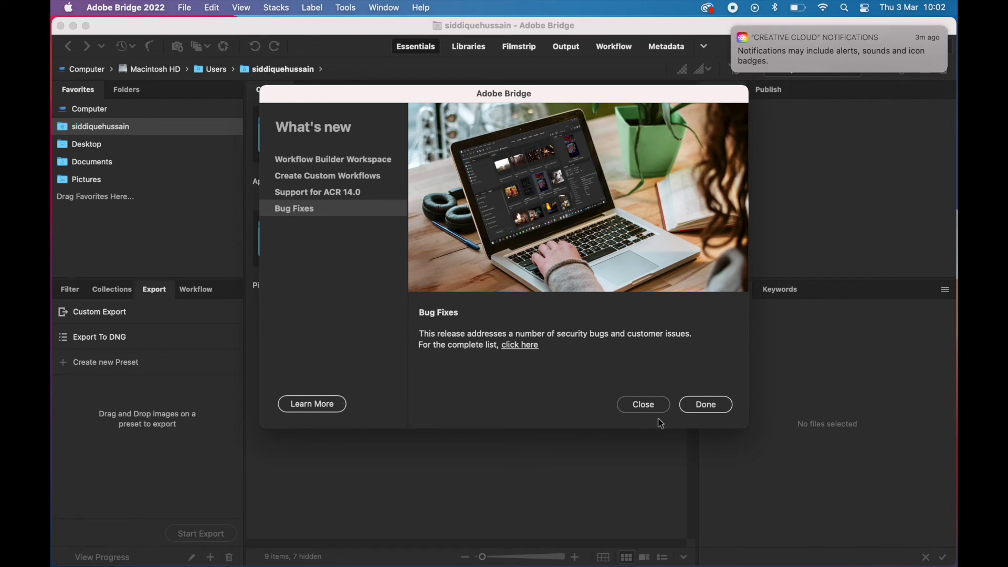
click(707, 405)
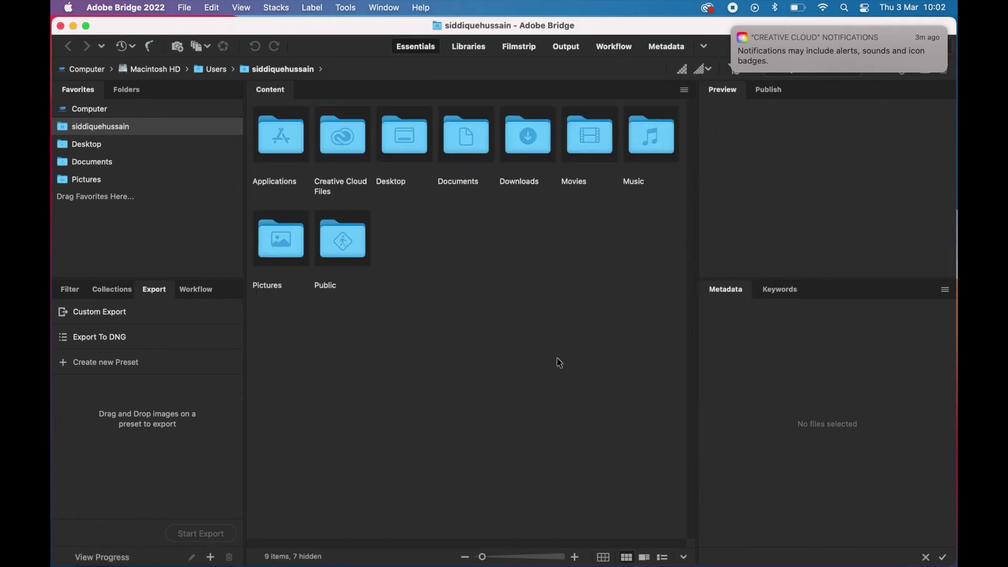
Dismiss the notification, view Libraries allowing network-volume access, then switch to the Filmstrip workspace
click(734, 27)
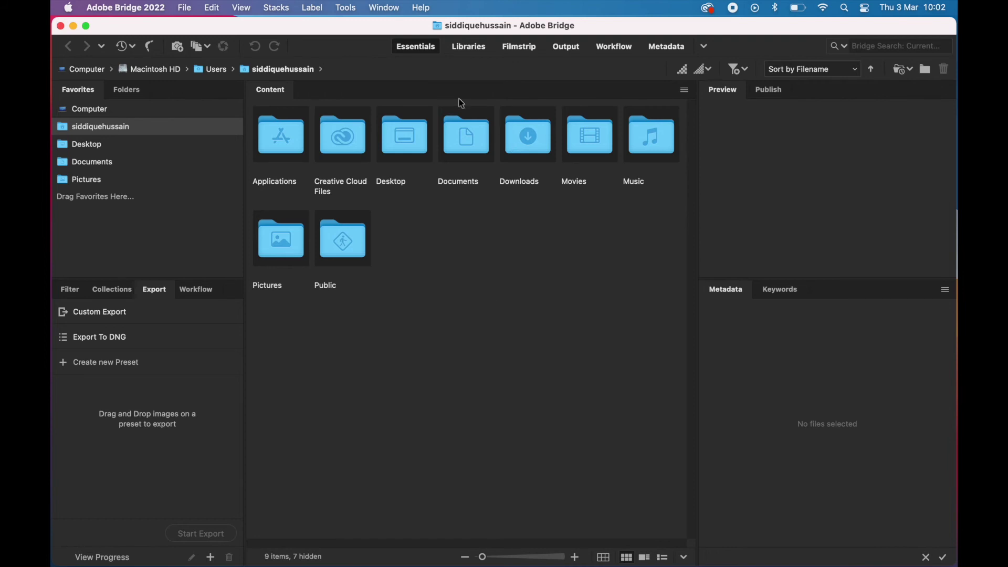
click(471, 52)
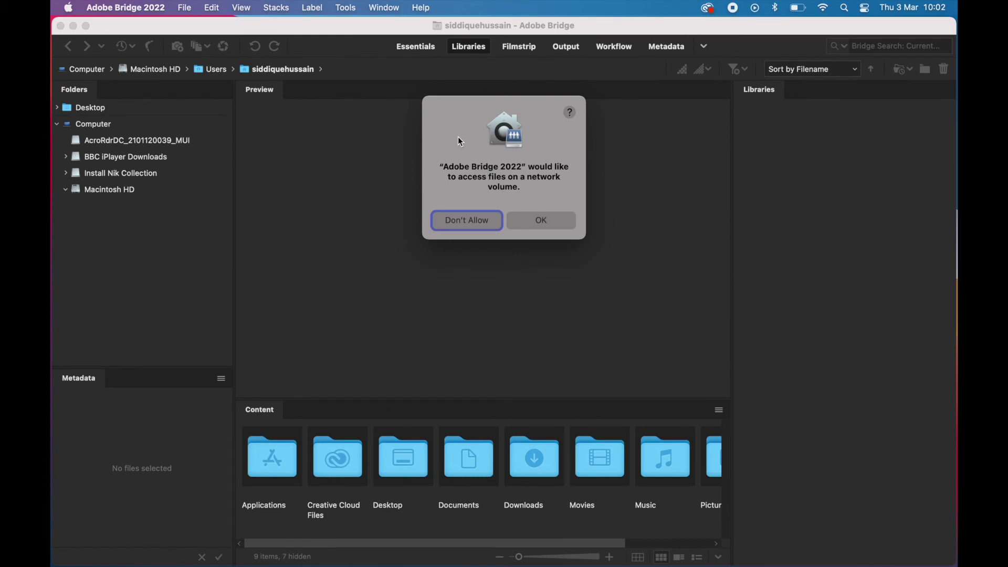
click(539, 230)
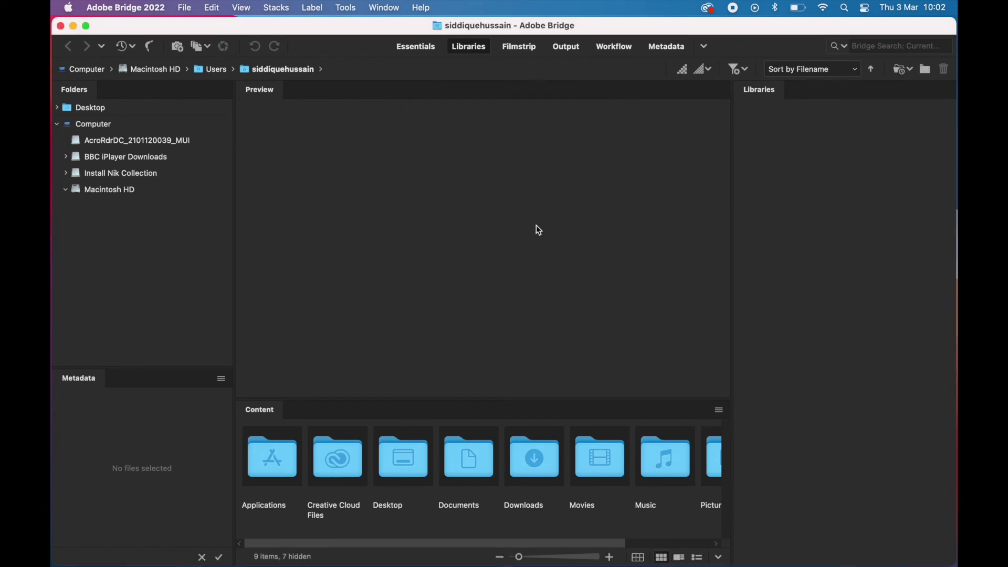
click(521, 50)
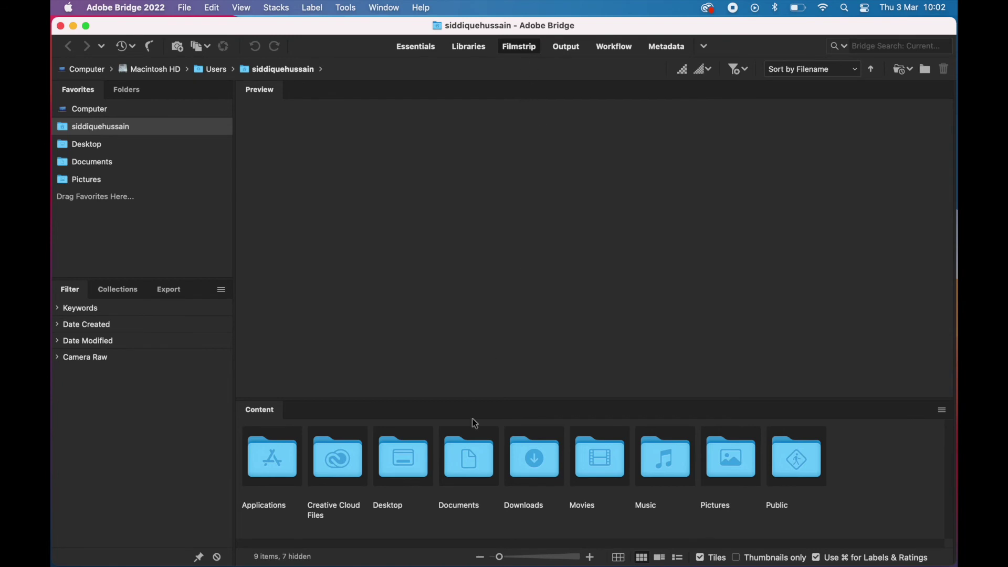
Open Pictures, allow access to all photos, and open the Knowle folder
double_click(731, 457)
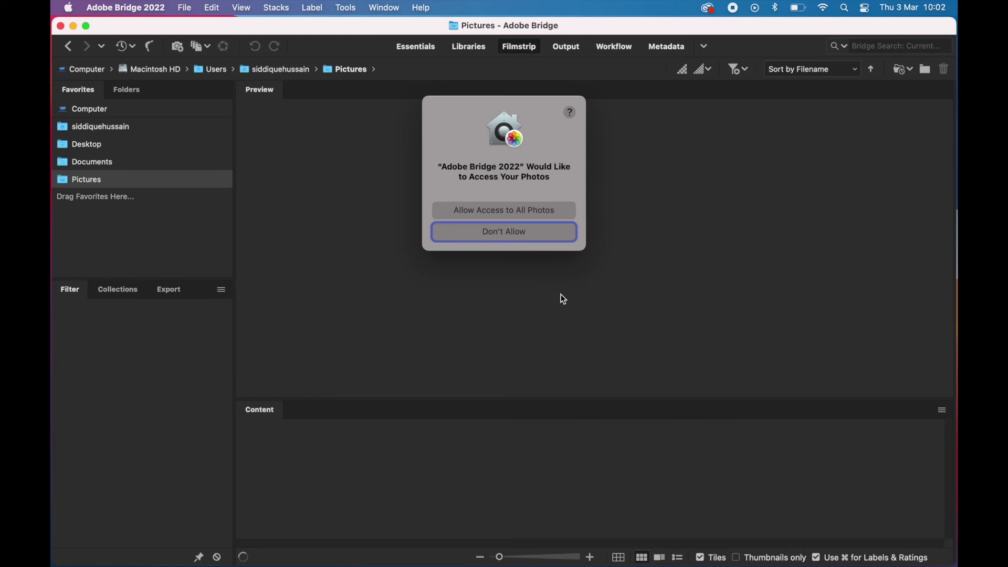
click(499, 213)
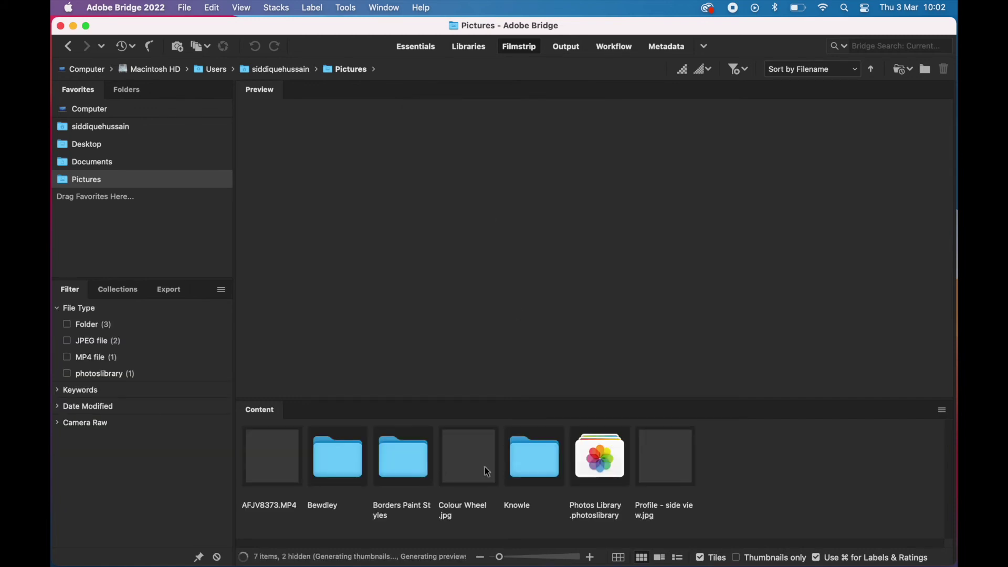
double_click(532, 463)
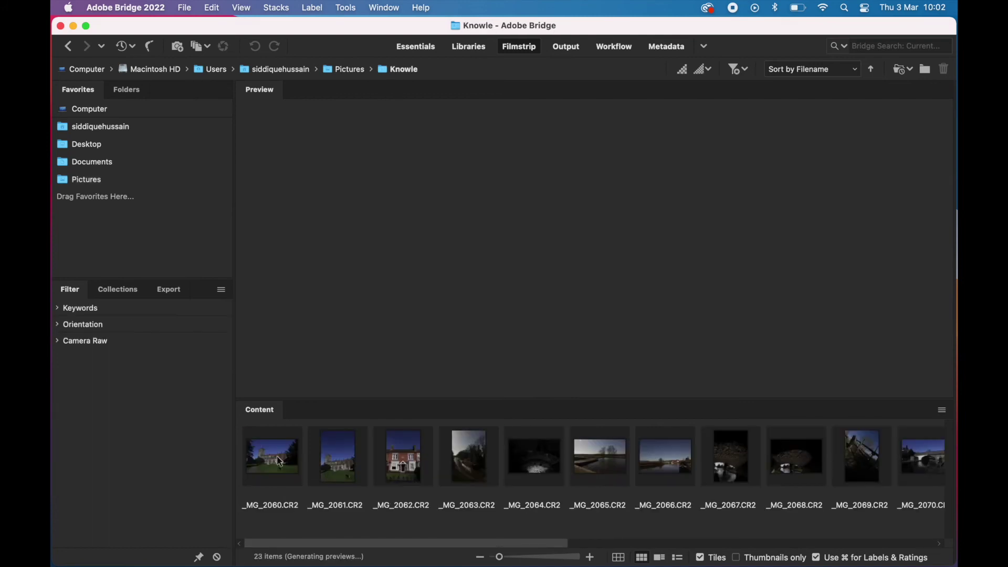
Preview the Knowle photos in turn, from _MG_2060 through _MG_2068
click(280, 461)
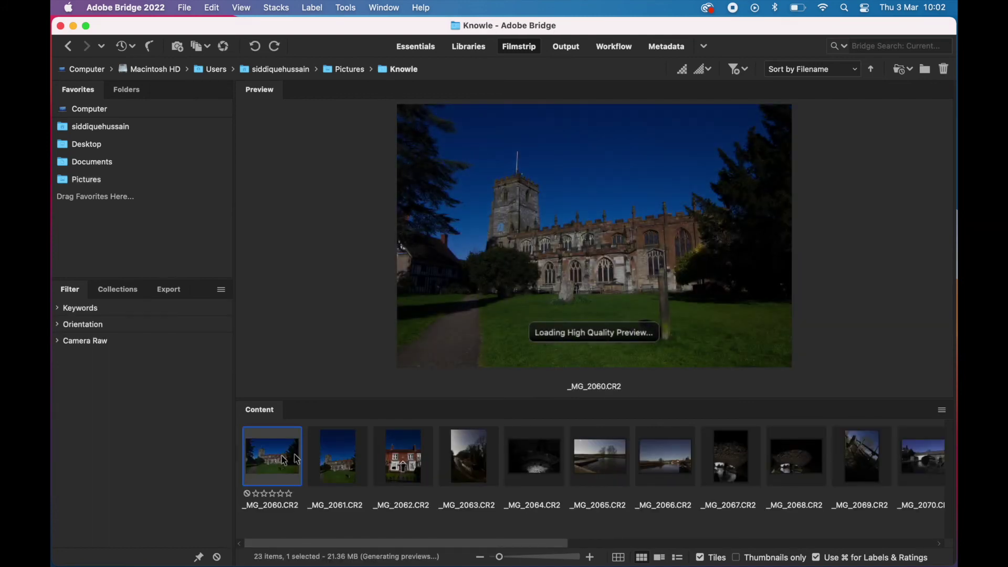
click(345, 452)
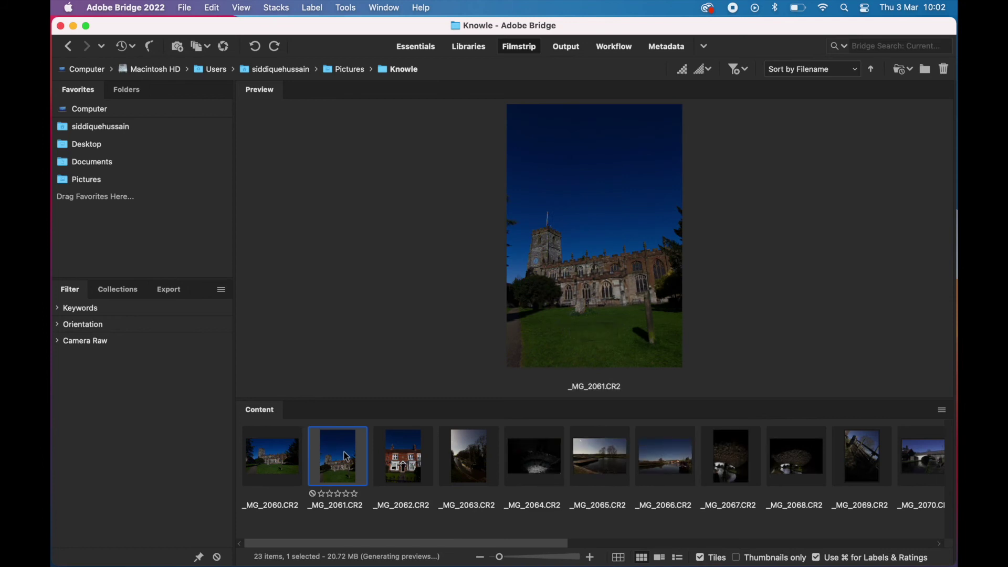
key(Right)
key(Right)
key(Right)
key(Right)
key(Right)
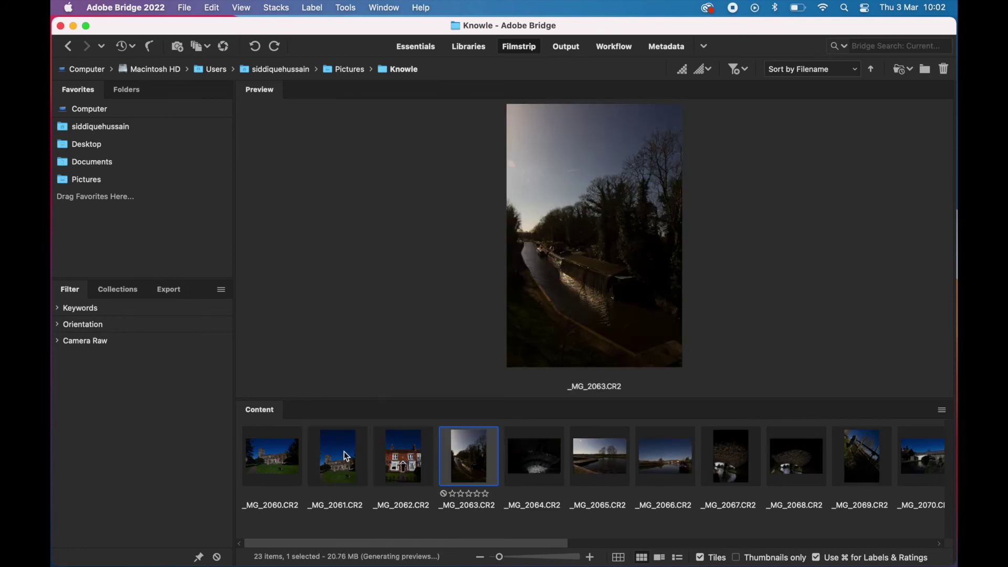
key(Right)
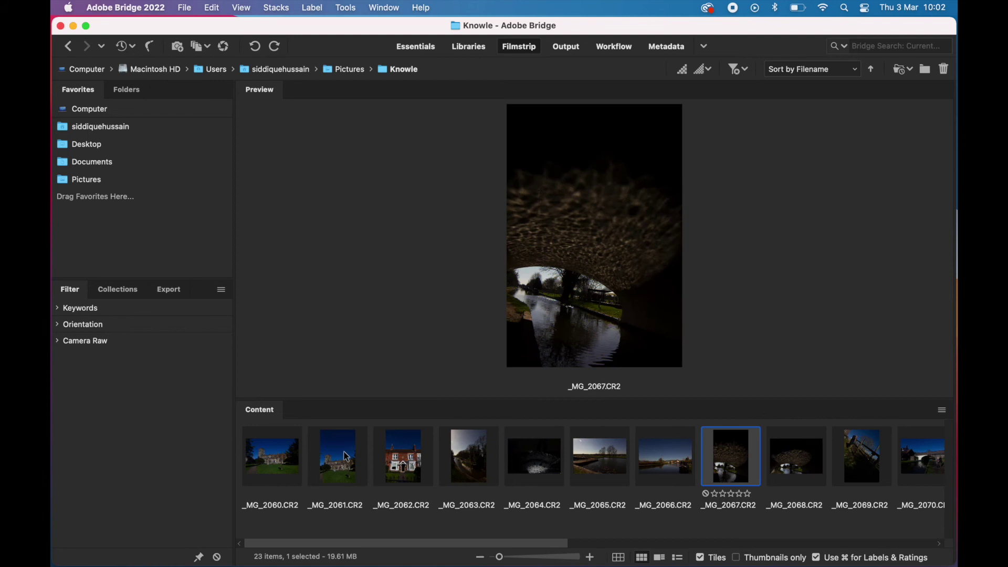
key(Right)
key(Right)
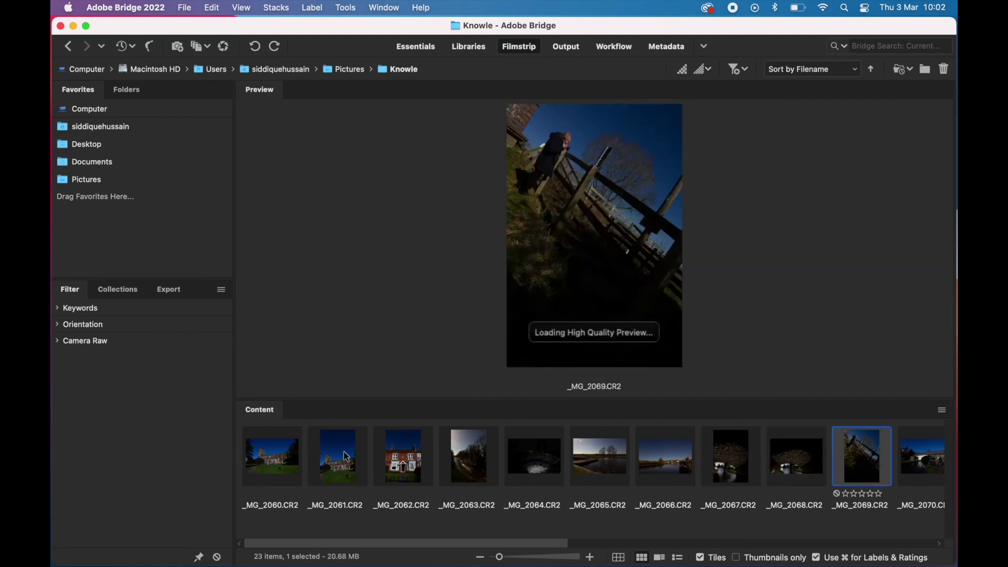
key(Right)
key(Right)
key(Right)
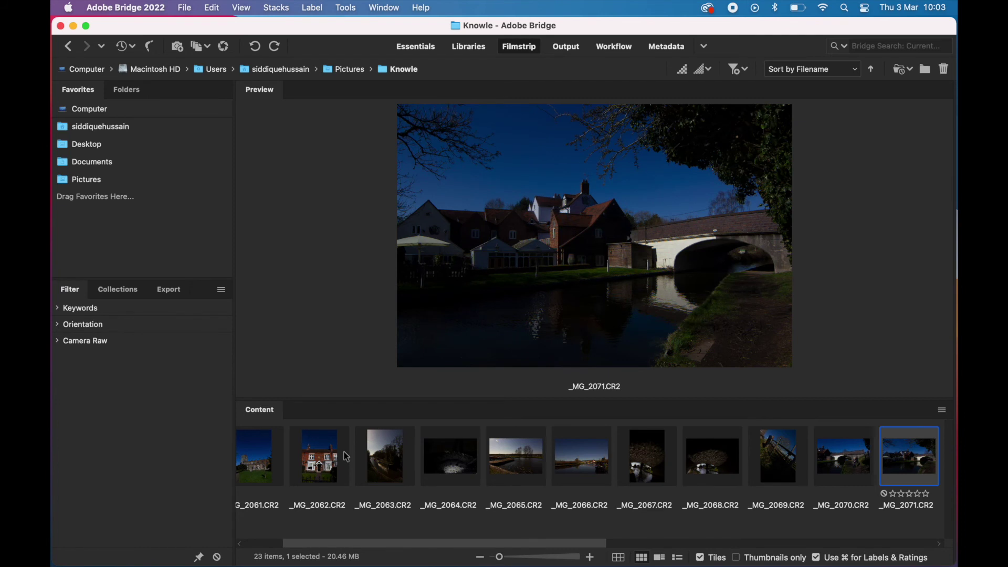
Visit Output, Workflow and Metadata, return to Essentials, and enlarge the Preview panel
click(565, 51)
click(615, 49)
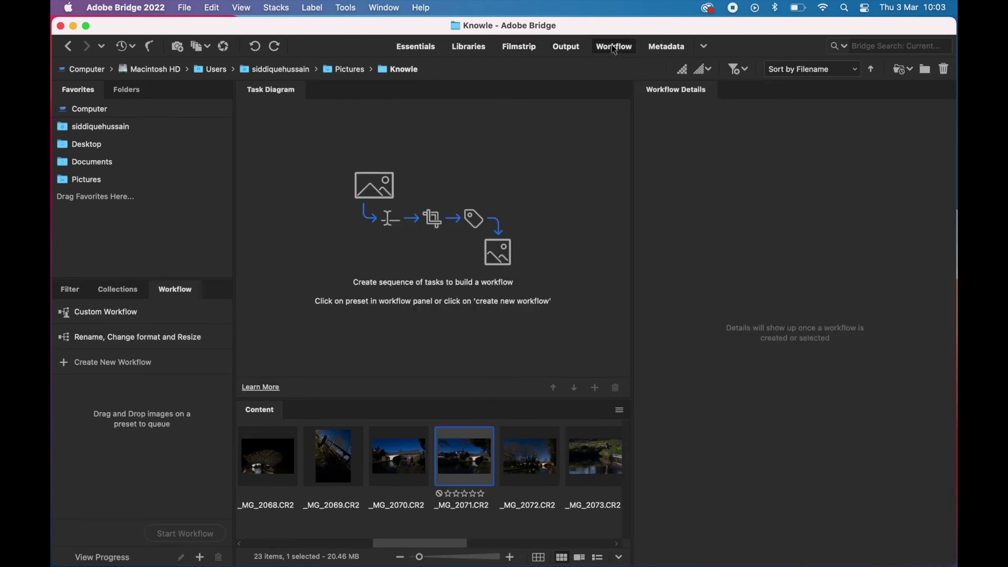
click(666, 50)
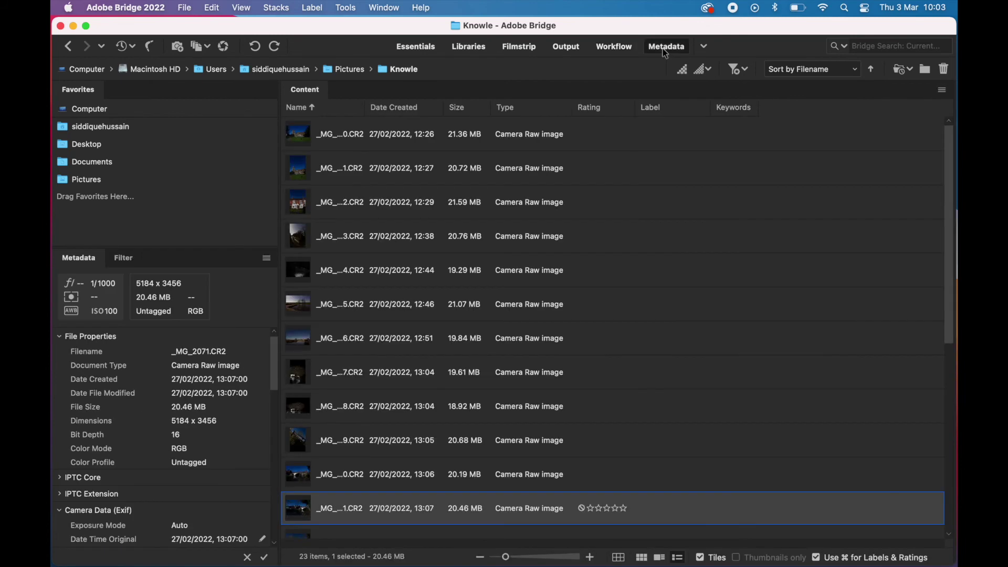
click(415, 48)
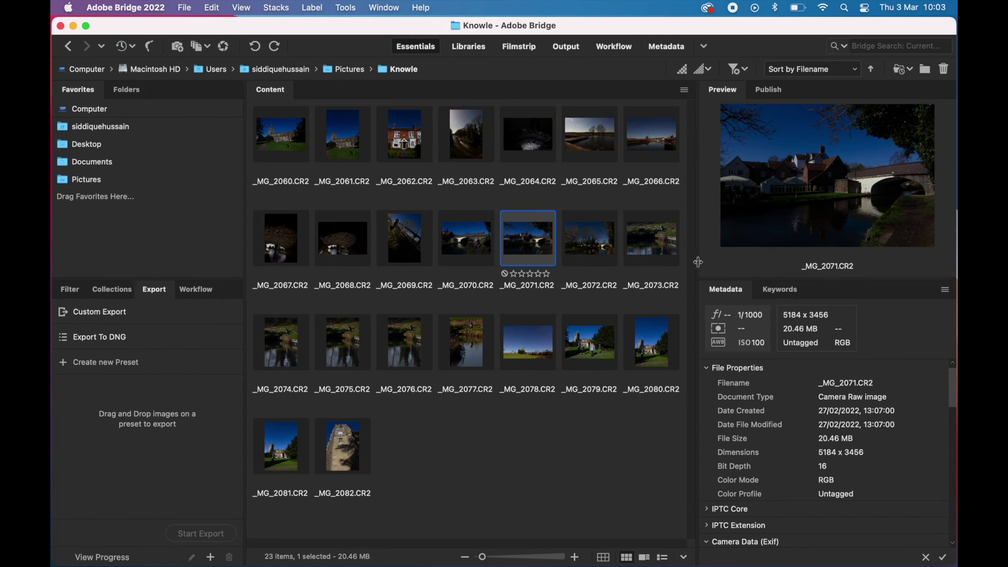
drag(698, 262, 581, 271)
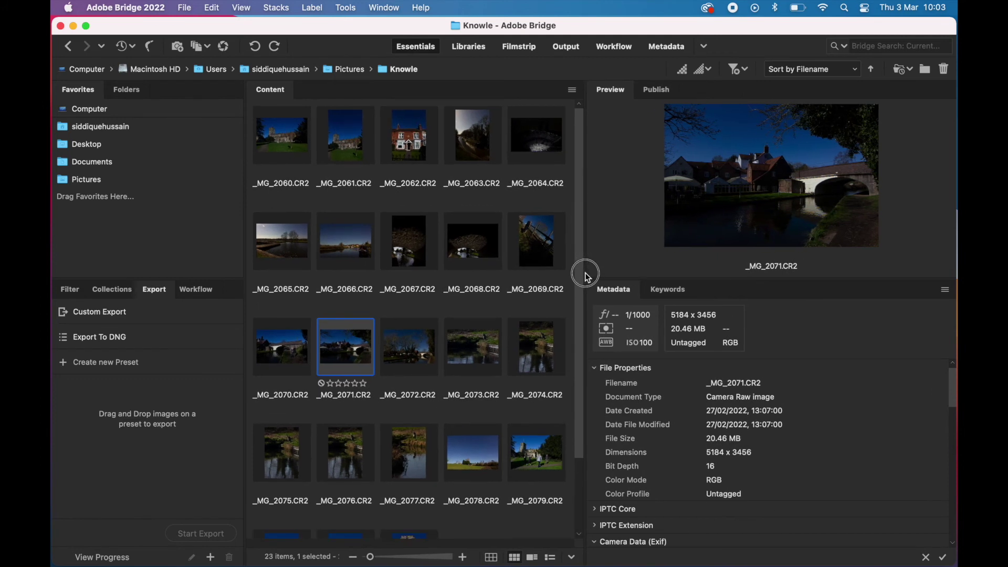
drag(699, 281, 700, 324)
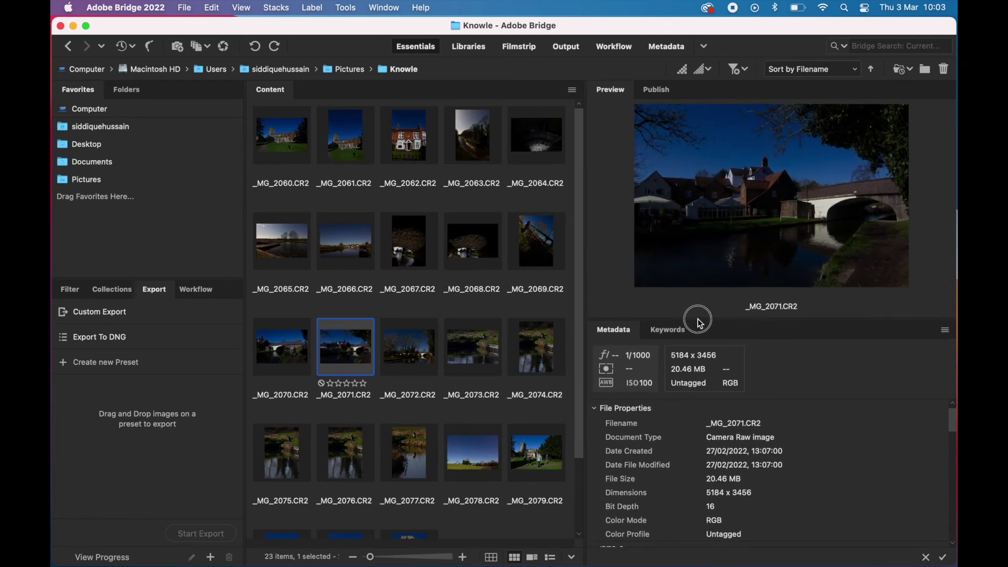
click(127, 92)
click(78, 94)
click(125, 93)
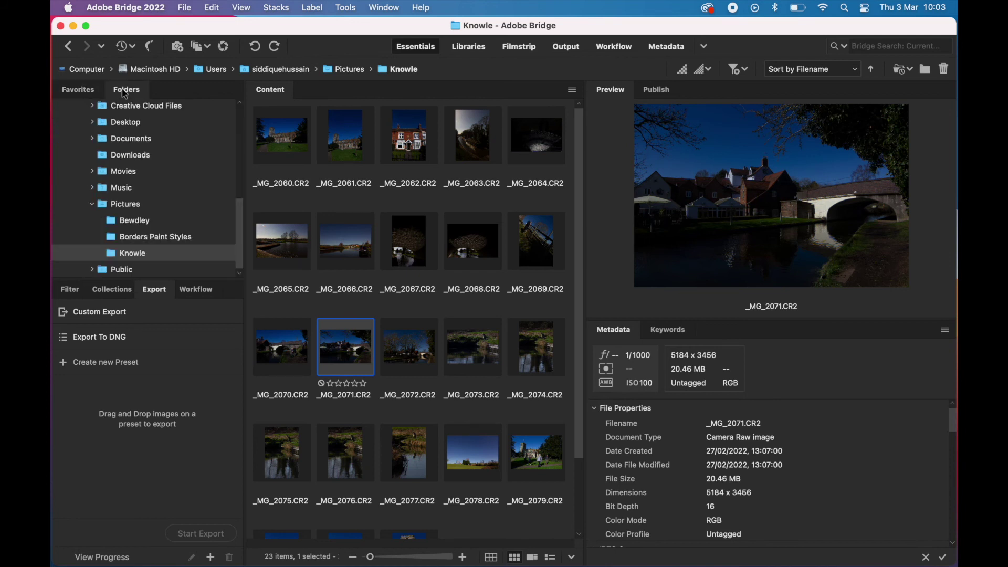
drag(125, 93, 150, 171)
drag(121, 96, 89, 95)
drag(133, 94, 81, 97)
click(79, 93)
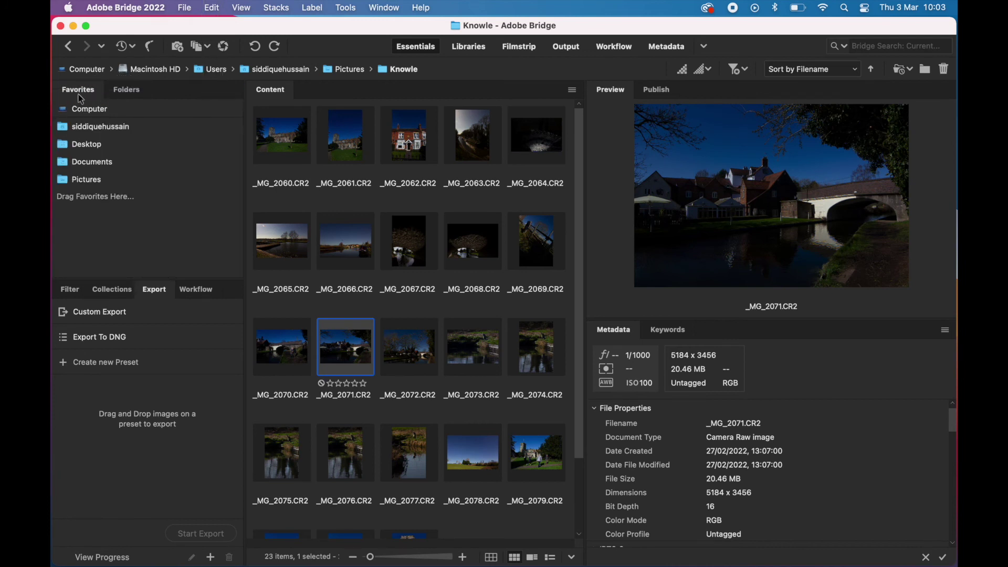
Open Pictures from Favorites, enter the Bewdley folder, and preview _MG_2008.CR2
click(66, 185)
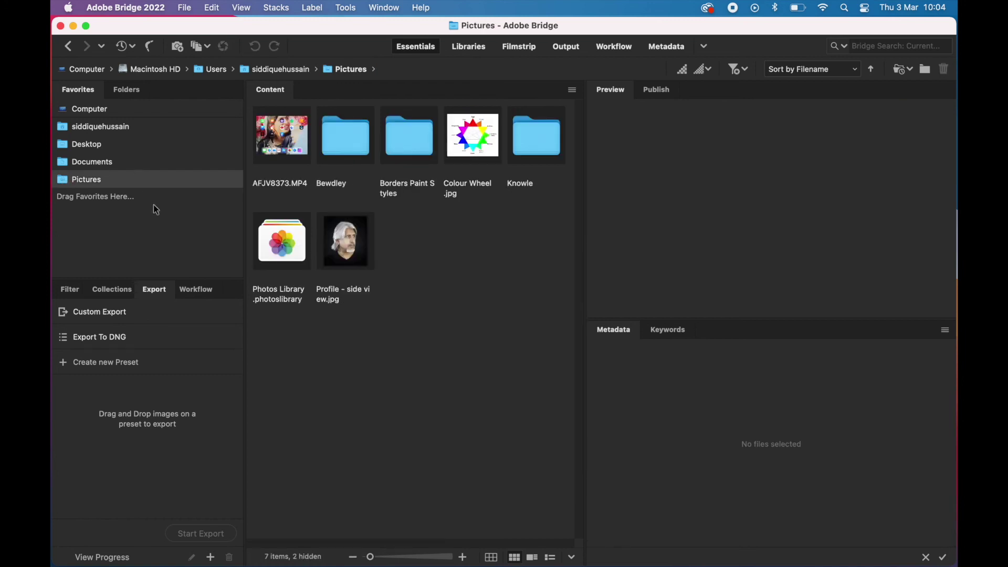
click(345, 246)
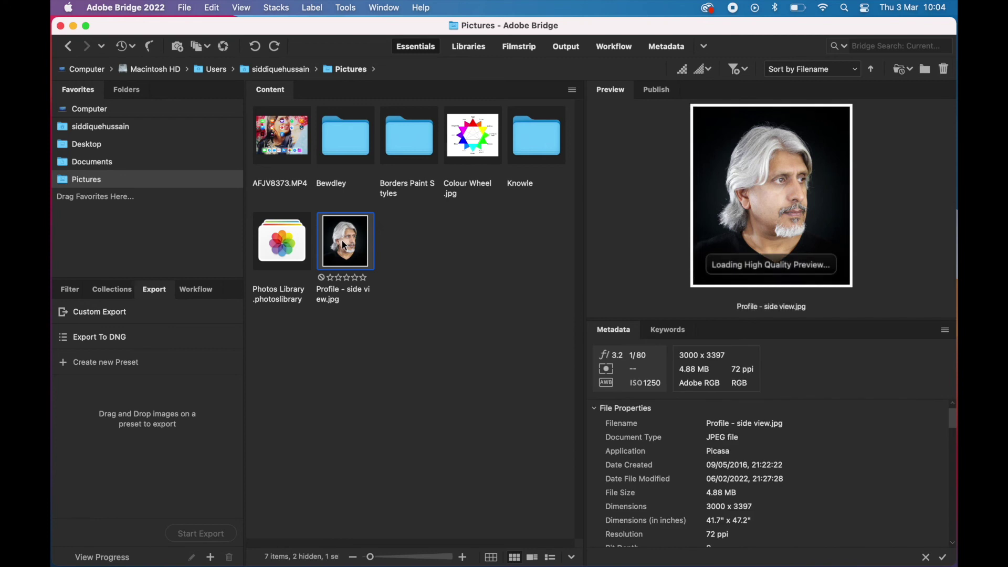
click(357, 140)
double_click(357, 141)
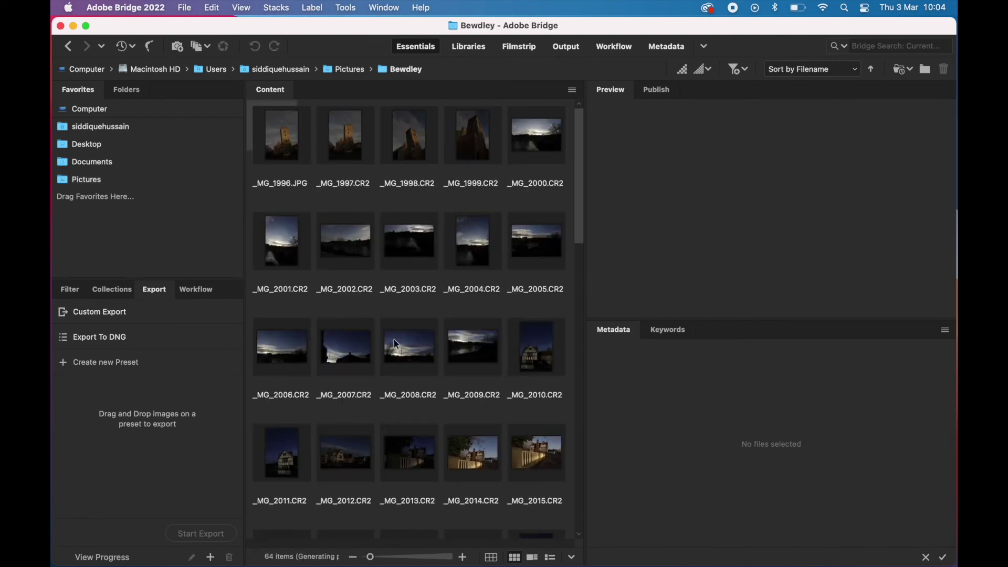
click(418, 353)
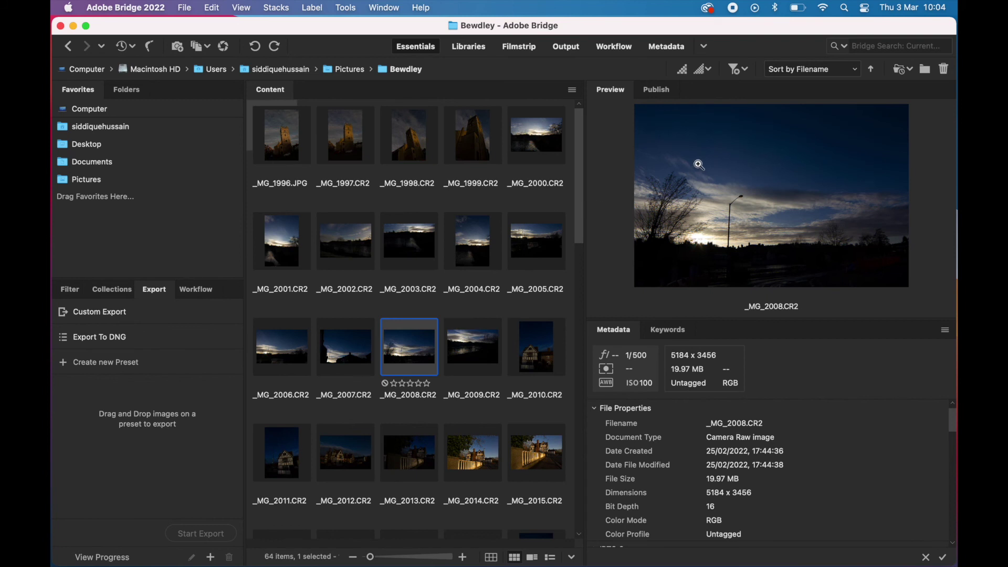
Inspect _MG_2008.CR2 with the 100% loupe across the sky and branches, ending on the left side
click(744, 181)
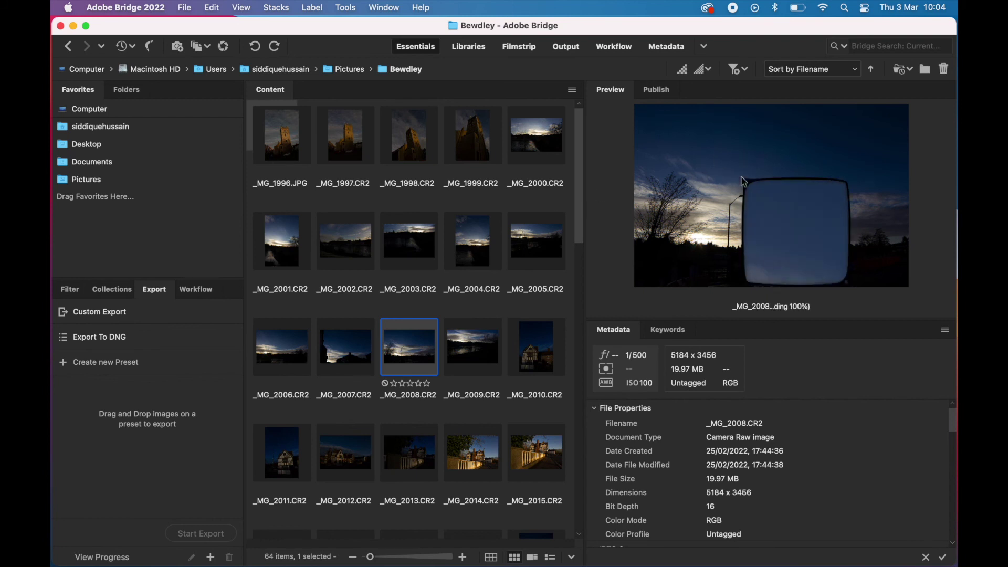
click(683, 156)
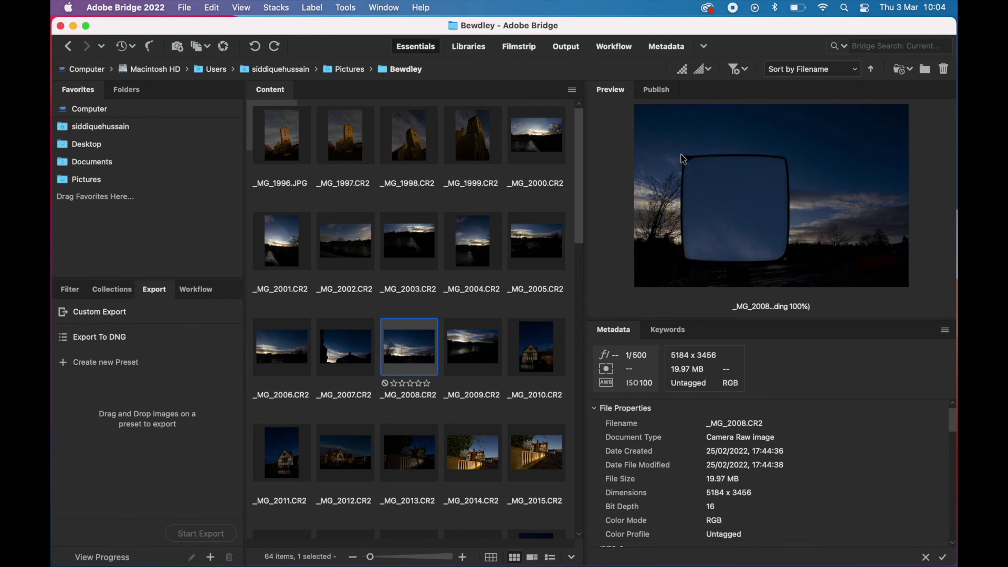
click(675, 221)
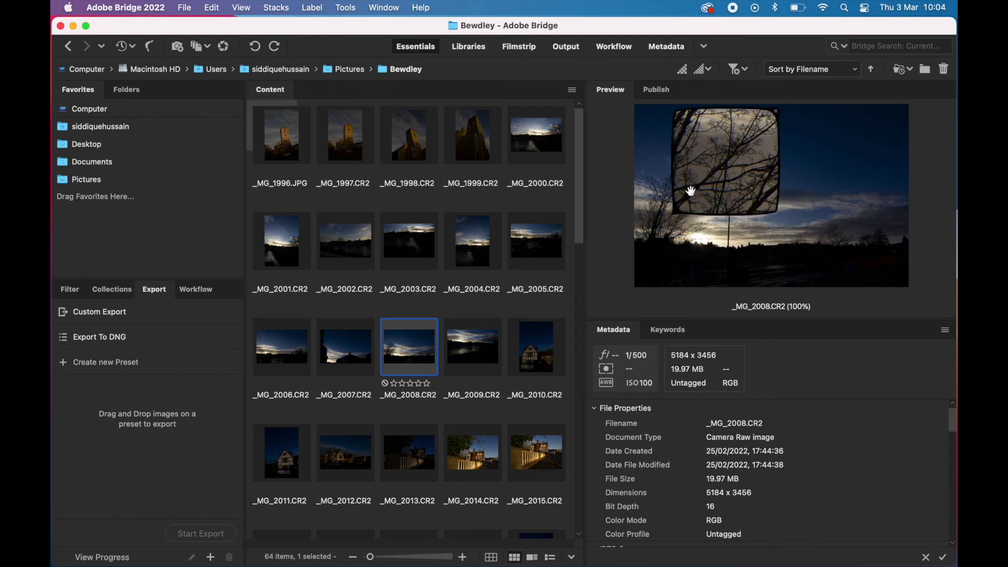
drag(695, 188, 650, 242)
click(650, 242)
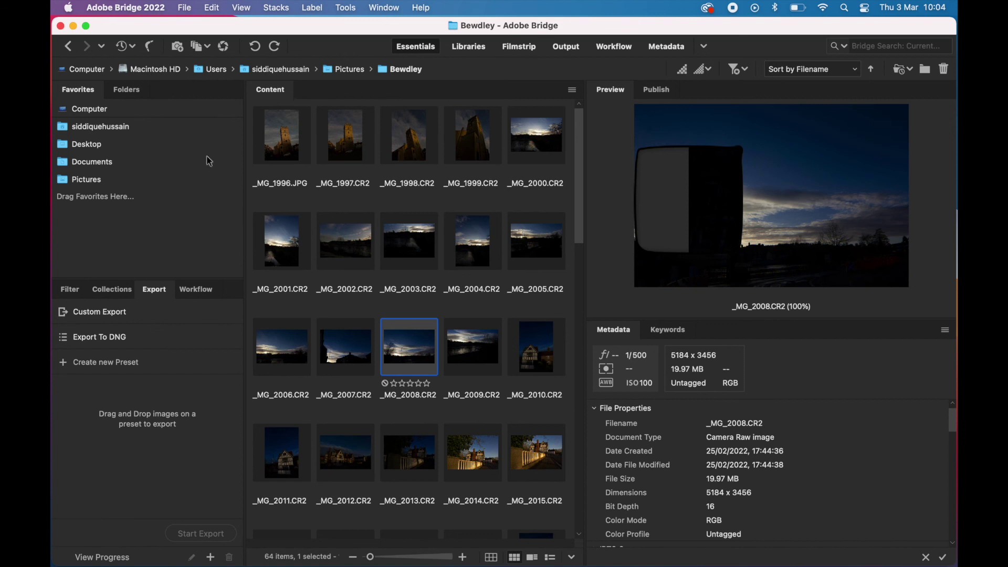
click(70, 291)
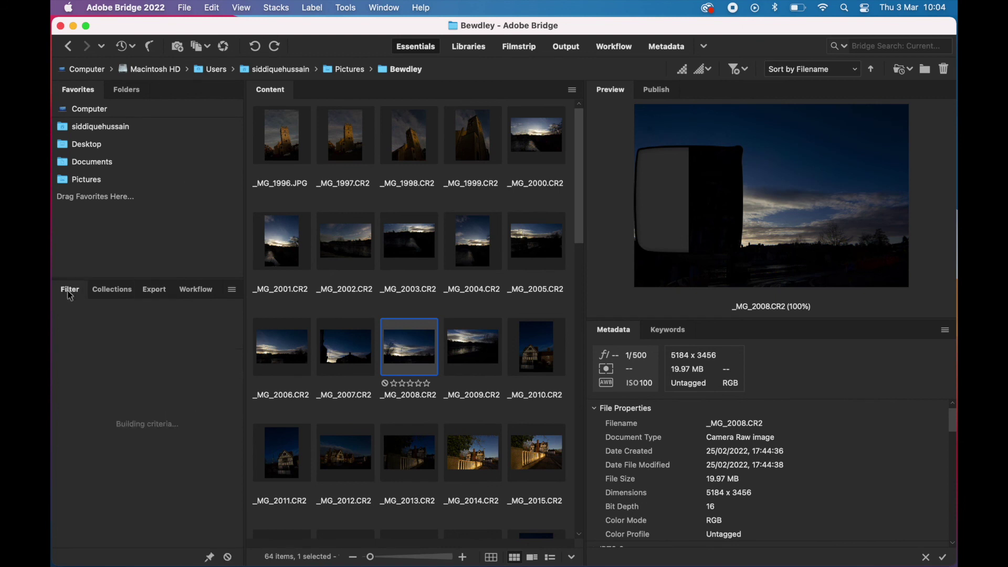
click(112, 290)
click(161, 292)
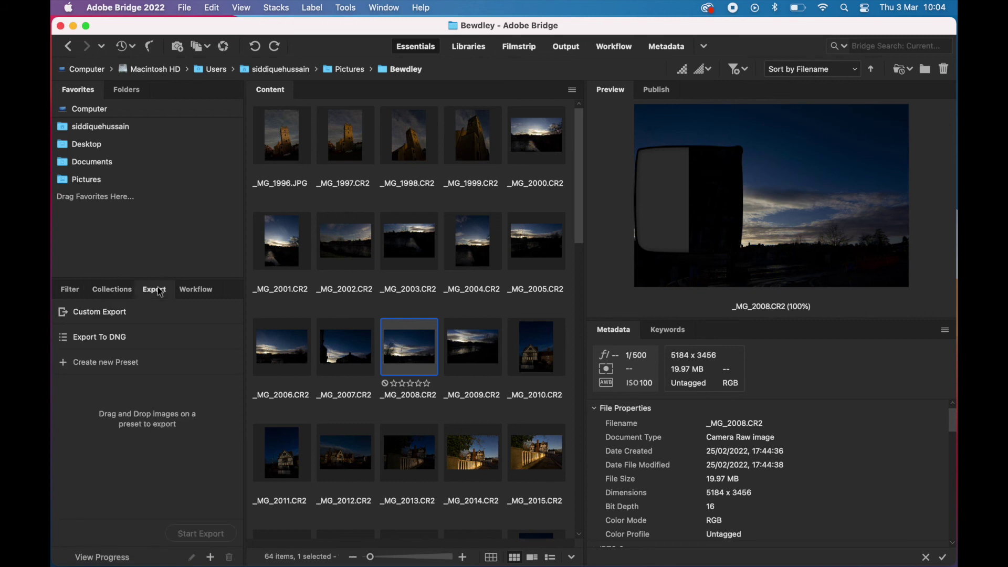
click(198, 292)
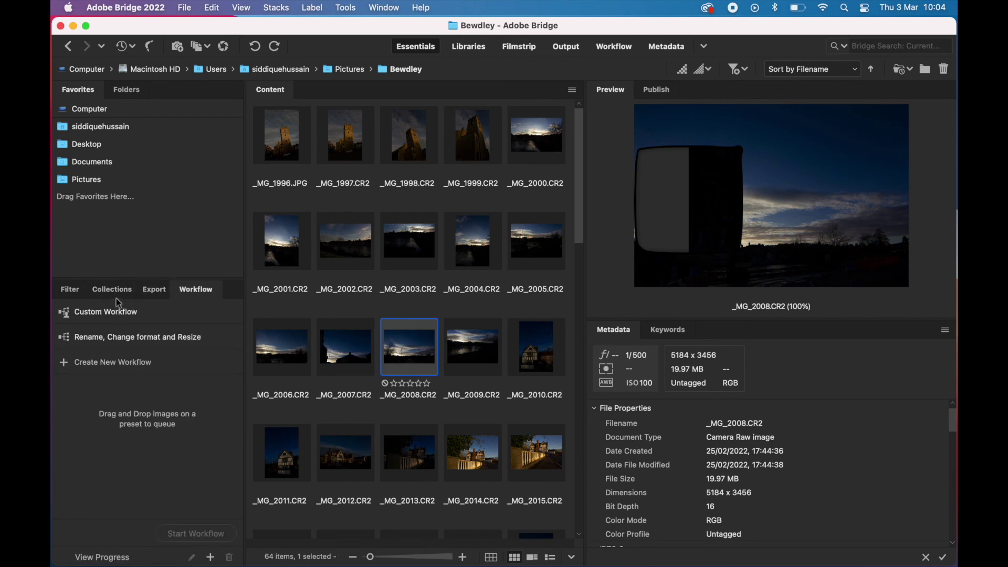
click(112, 292)
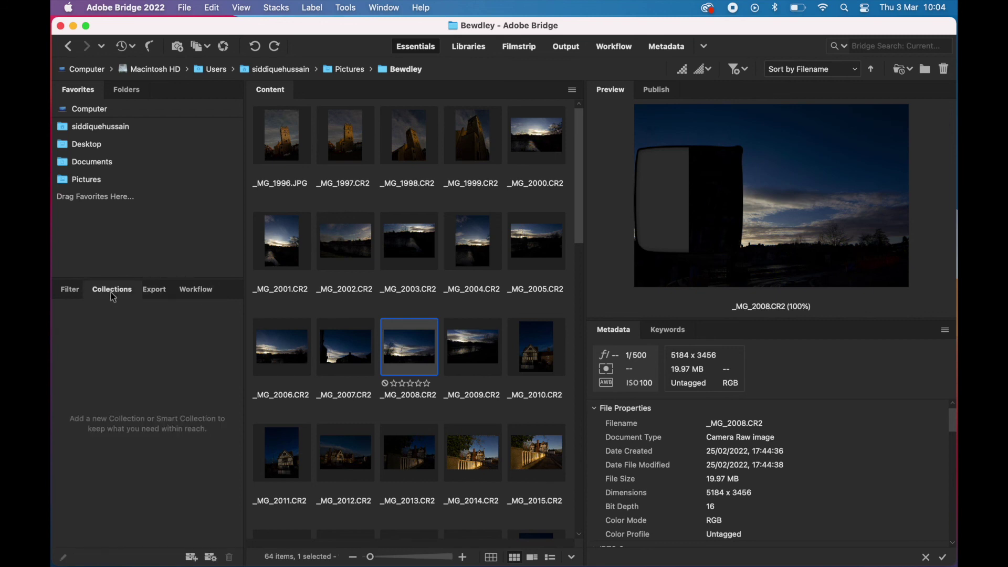
click(149, 294)
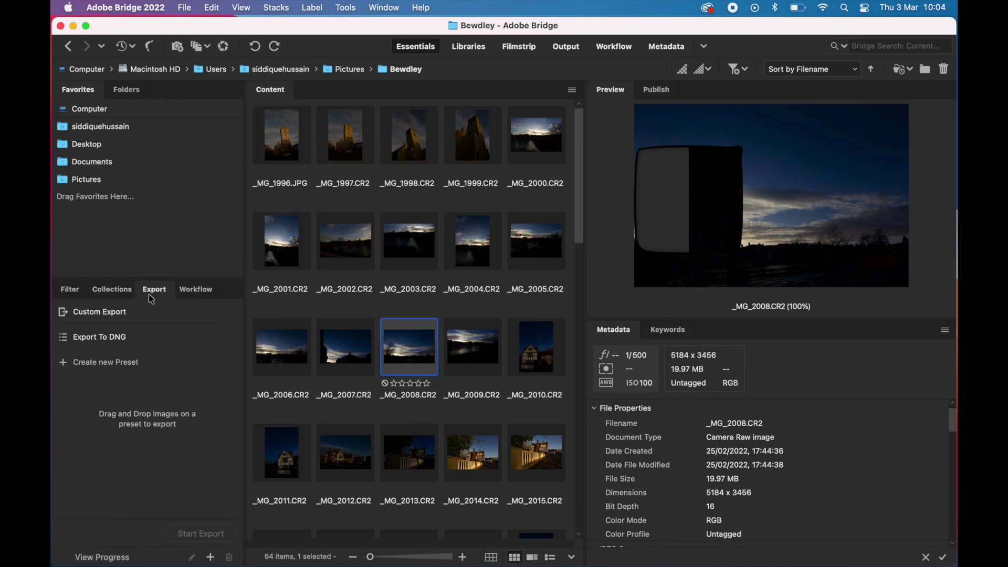
click(179, 48)
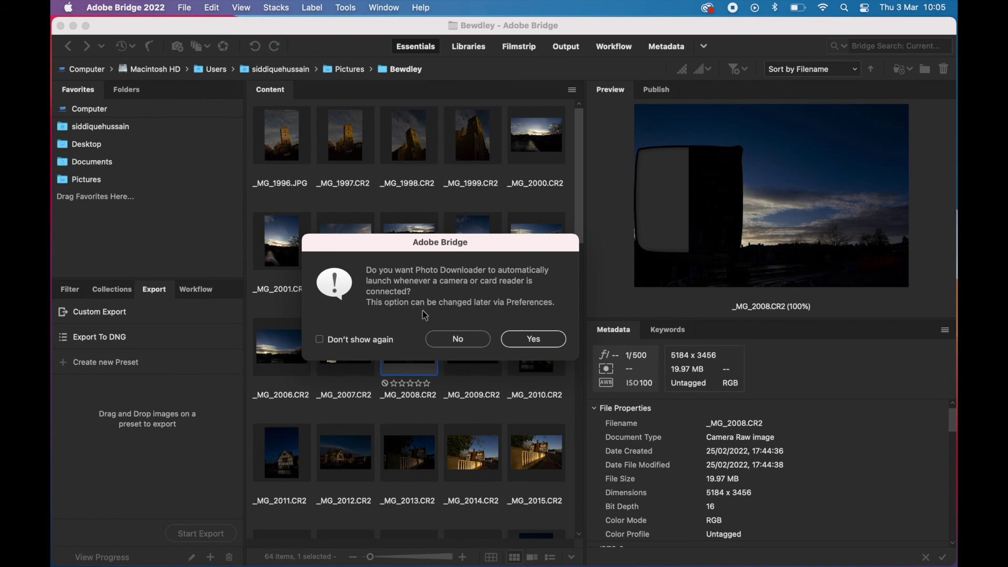
click(458, 340)
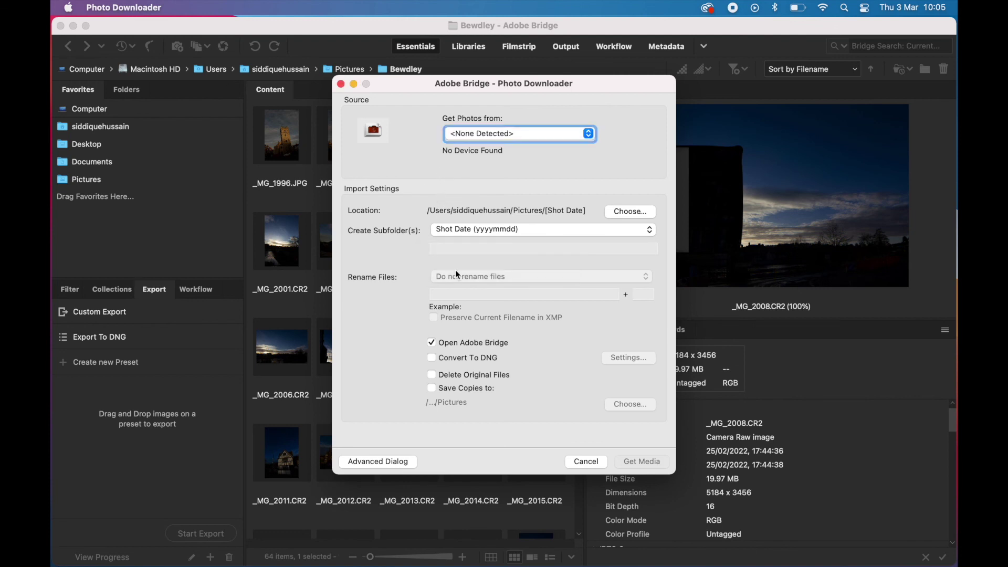
click(587, 462)
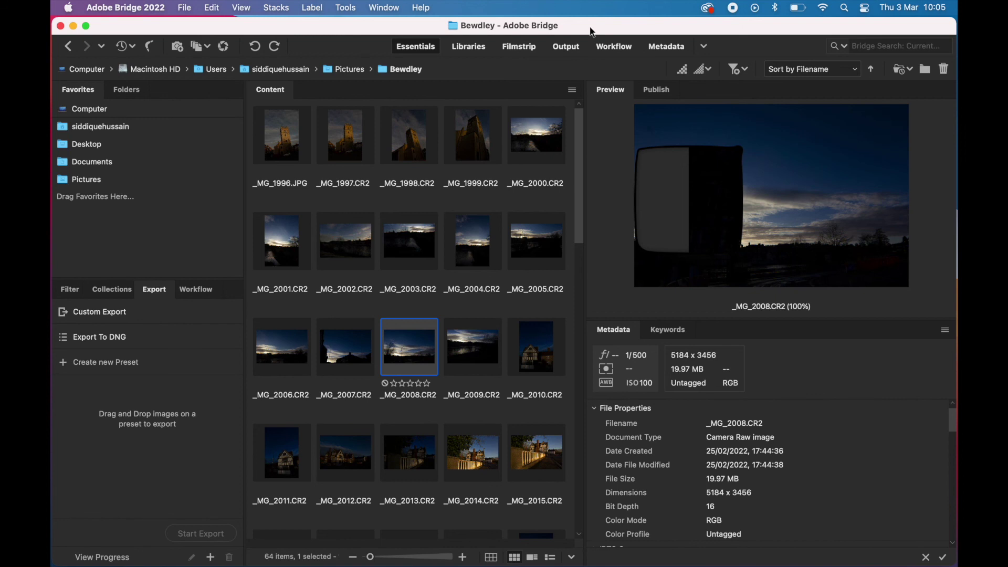
click(146, 10)
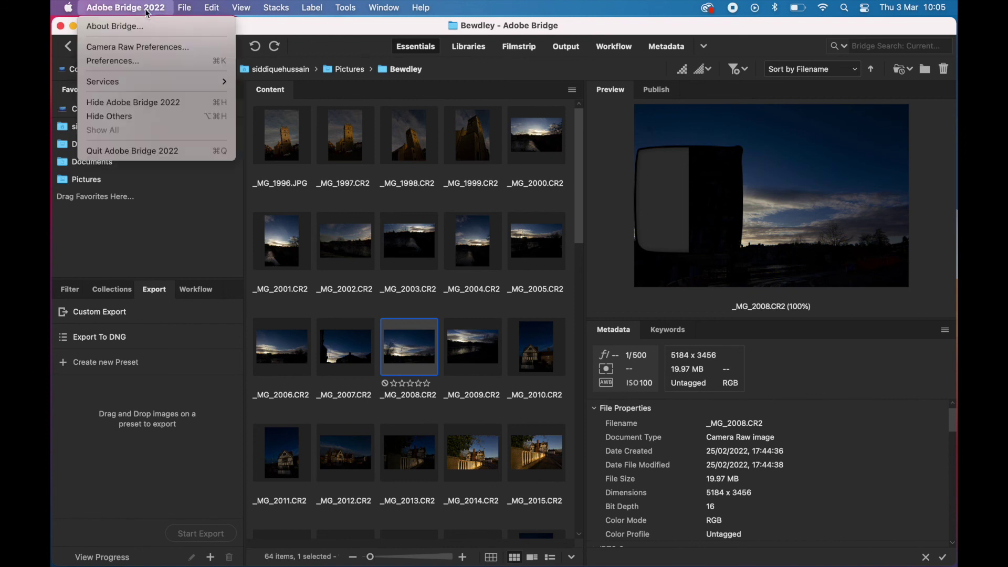
click(133, 51)
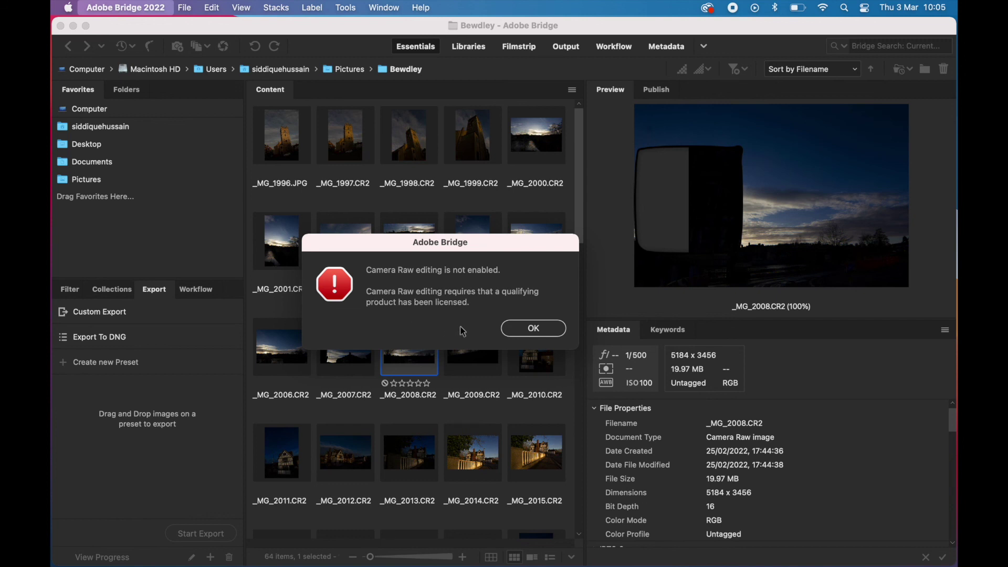
click(532, 334)
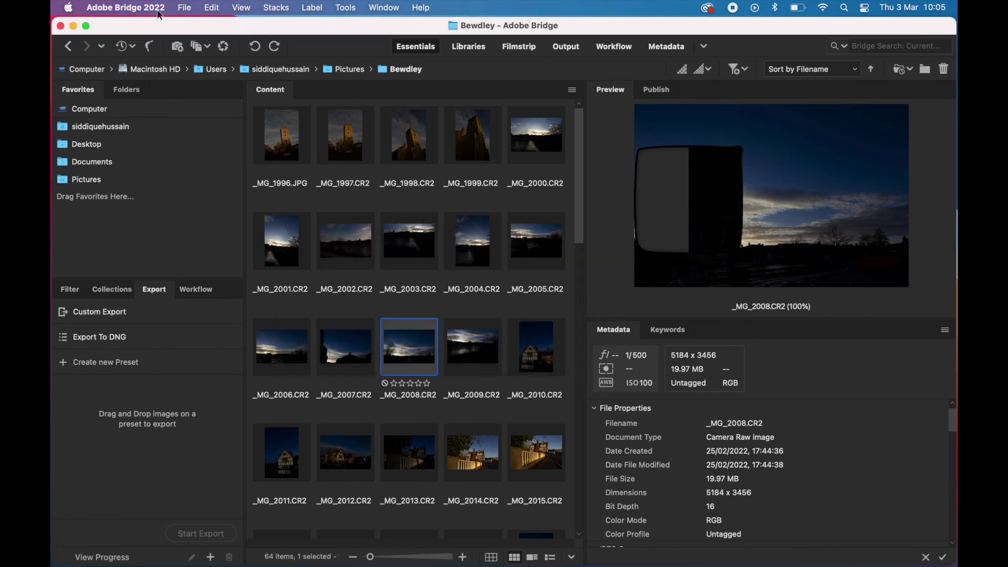
click(141, 14)
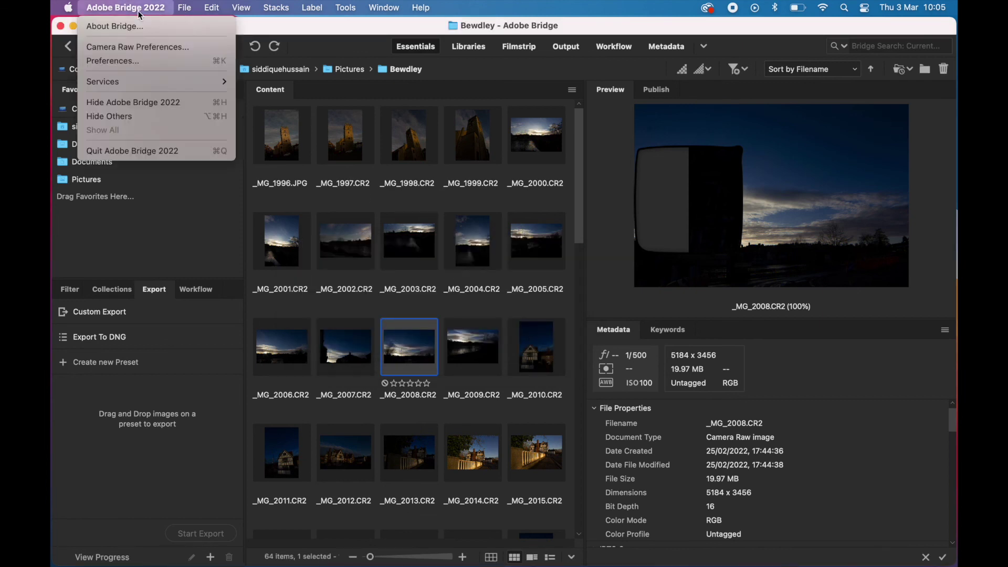
click(142, 62)
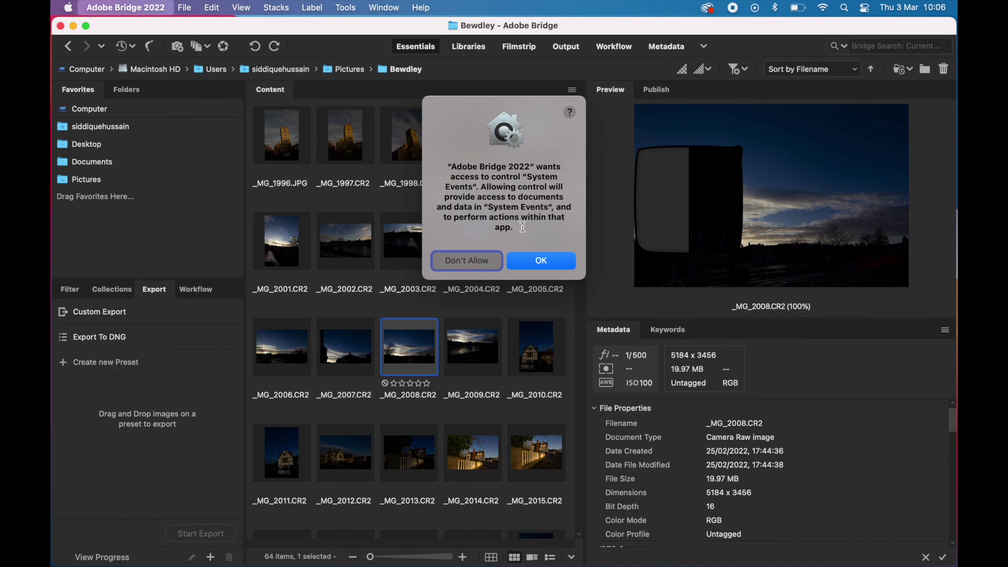
key(Return)
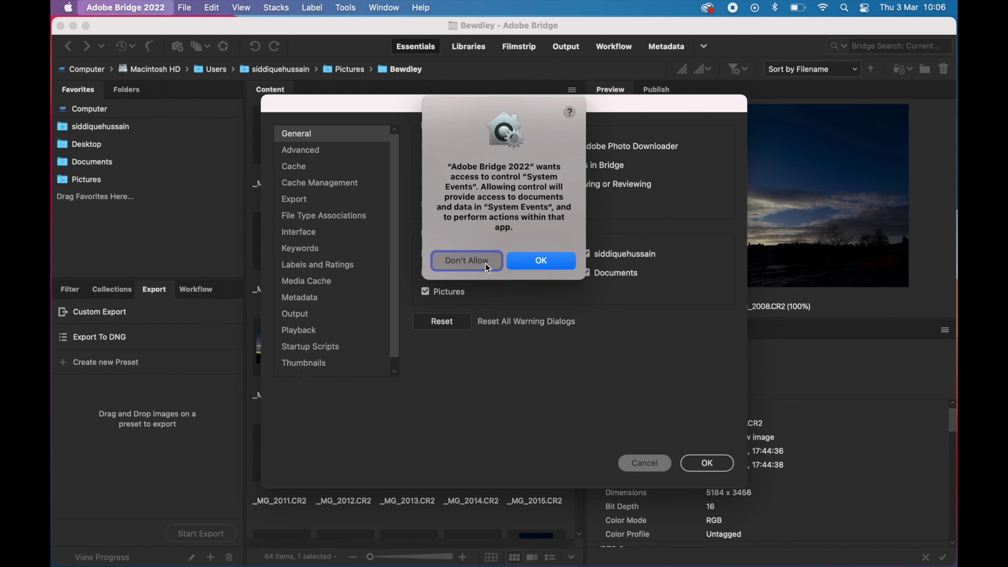
click(534, 265)
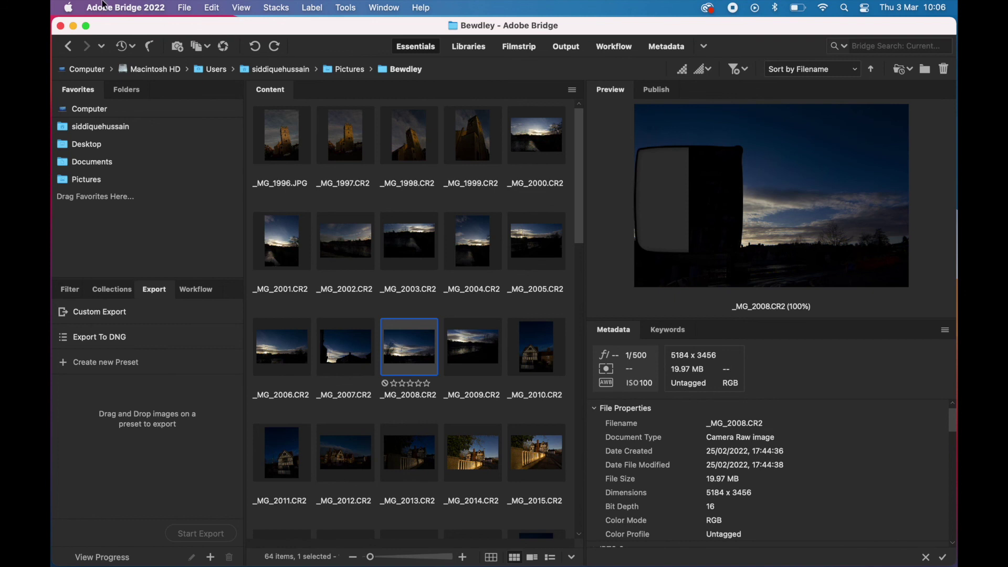
Quit Adobe Bridge 2022 from its application menu
click(118, 10)
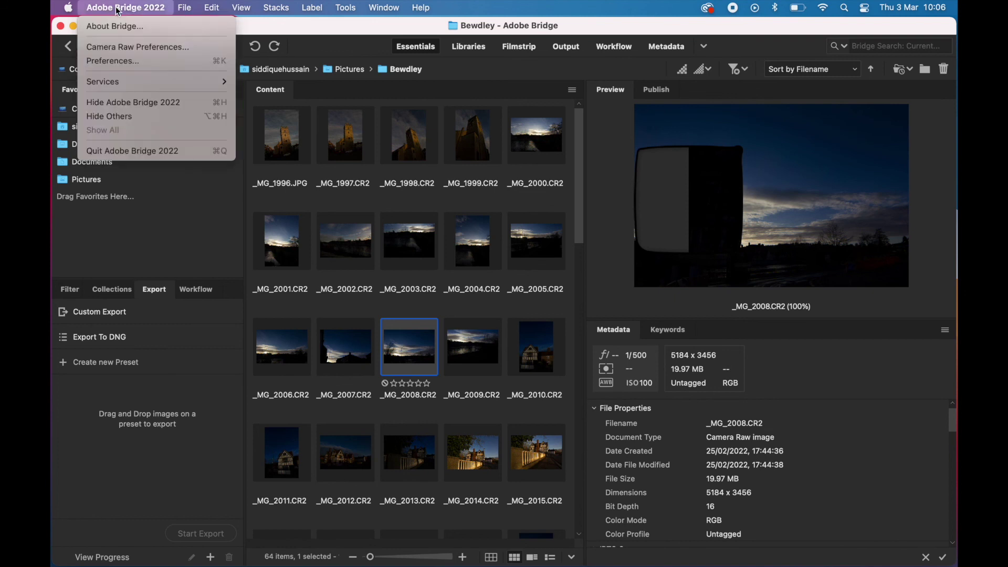
click(123, 151)
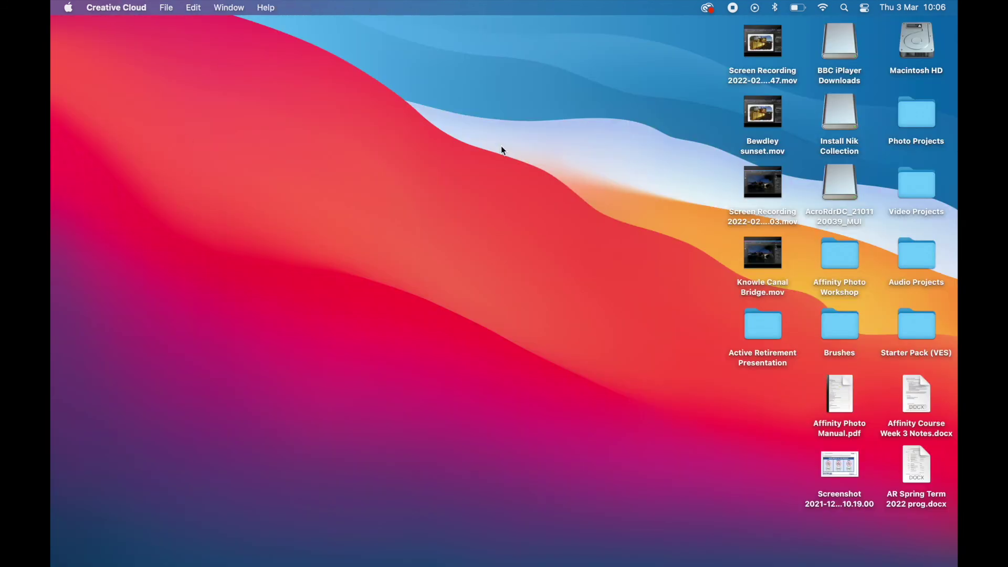